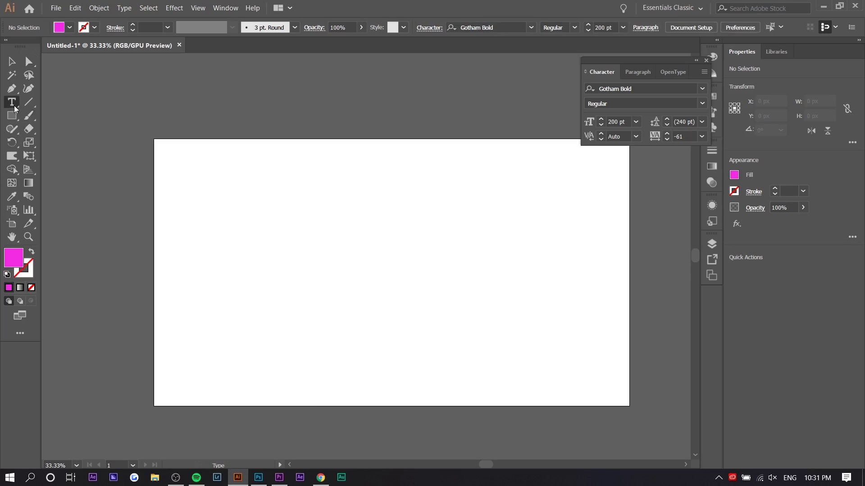
Add the text "euphoria" on the artboard in Gotham Bold at 200 pt
left_click(302, 225)
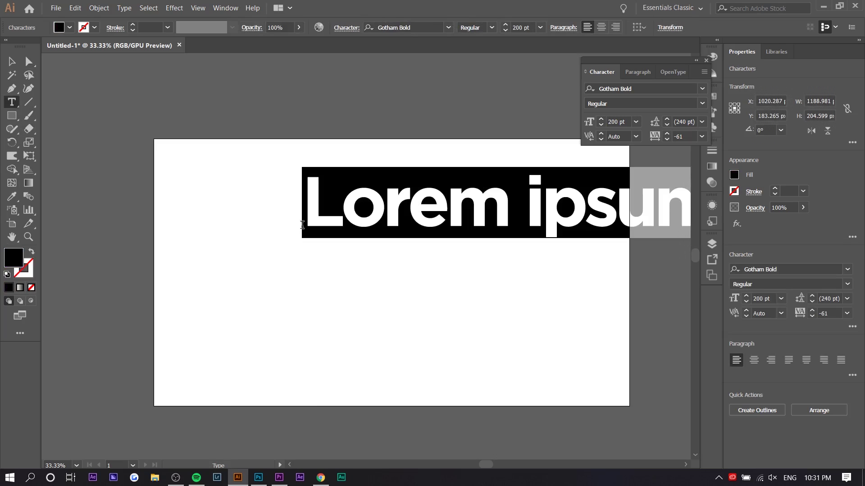
type("euphoria")
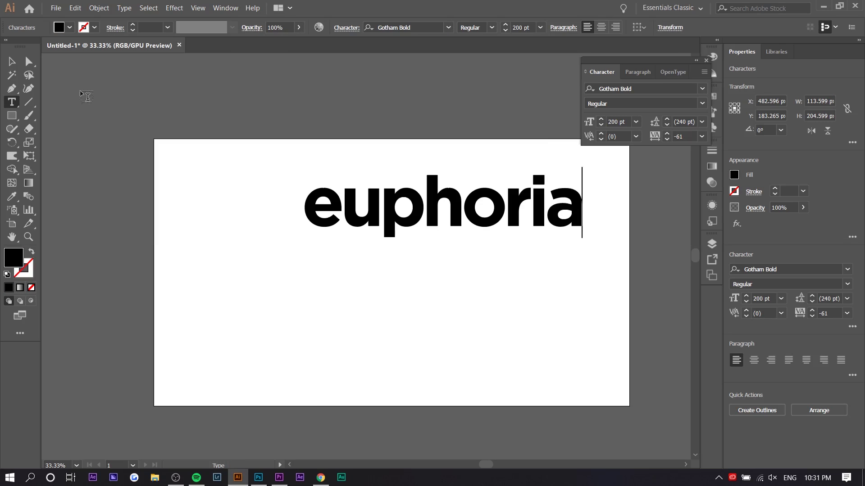
left_click(29, 58)
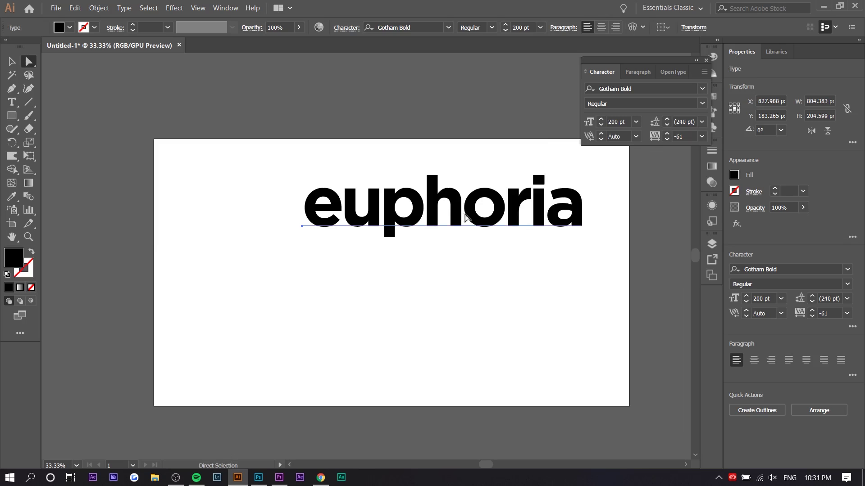
Duplicate the word to get three staggered, stacked copies of "euphoria" on the artboard
left_click_drag(466, 218, 388, 289)
left_click_drag(425, 265, 451, 282)
left_click_drag(449, 227, 441, 219)
Fill the top and bottom copies of the word with white
double_click(441, 219)
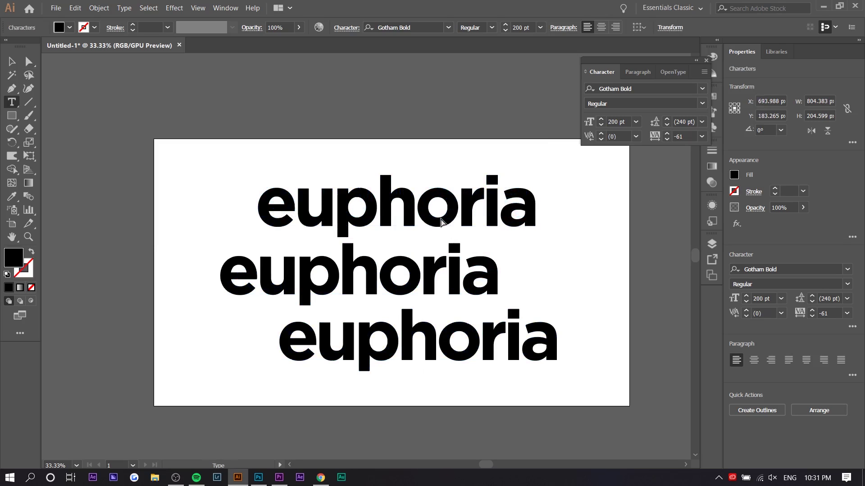
double_click(440, 222)
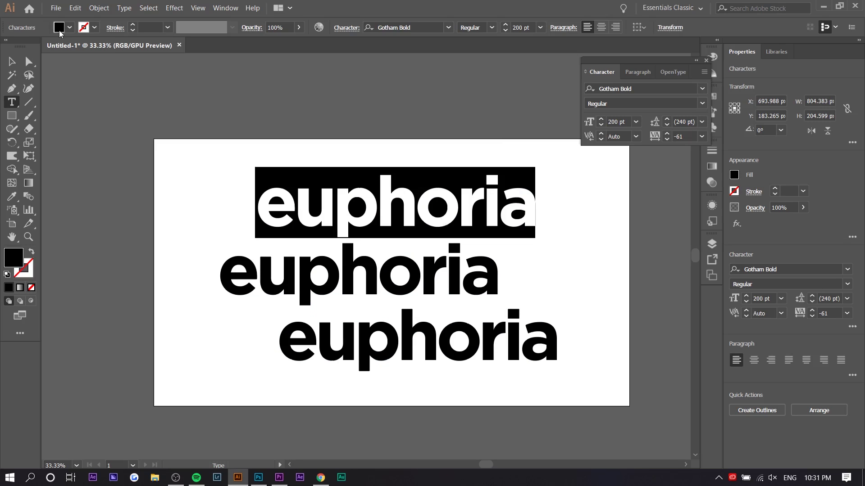
left_click(59, 30)
left_click(18, 38)
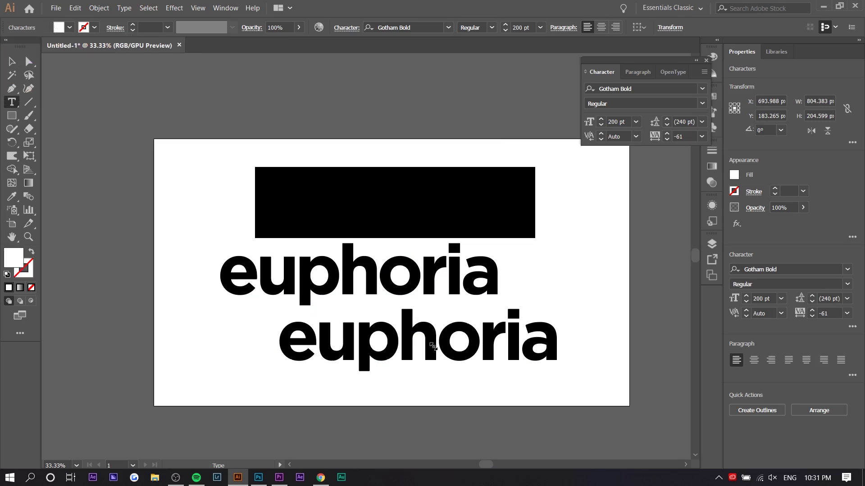
double_click(433, 346)
left_click(59, 28)
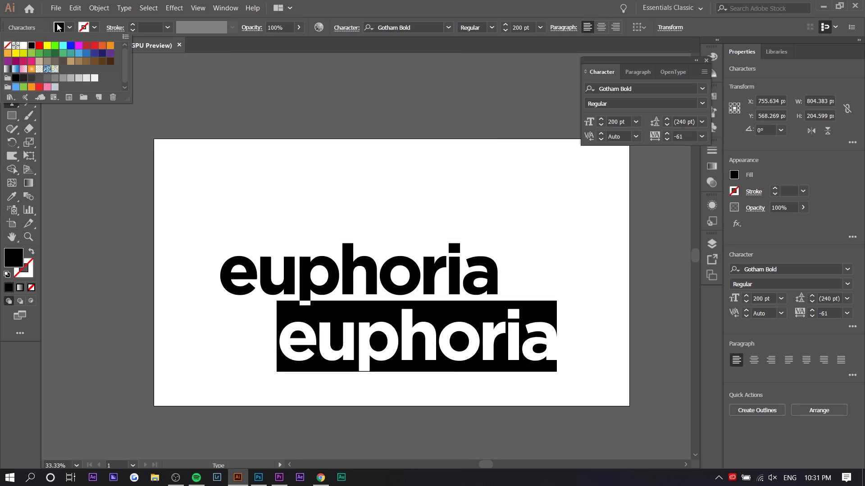
left_click(24, 45)
key("Escape")
key("Escape")
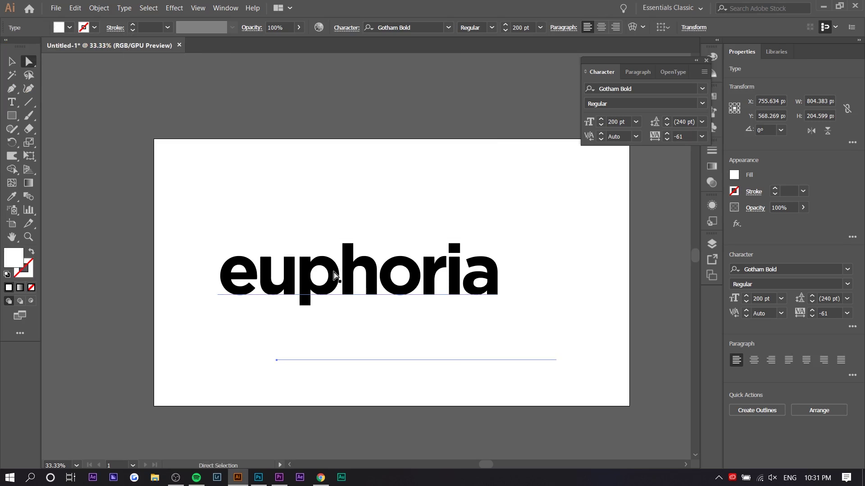
Fill the middle copy of the word with magenta
double_click(333, 275)
left_click(67, 28)
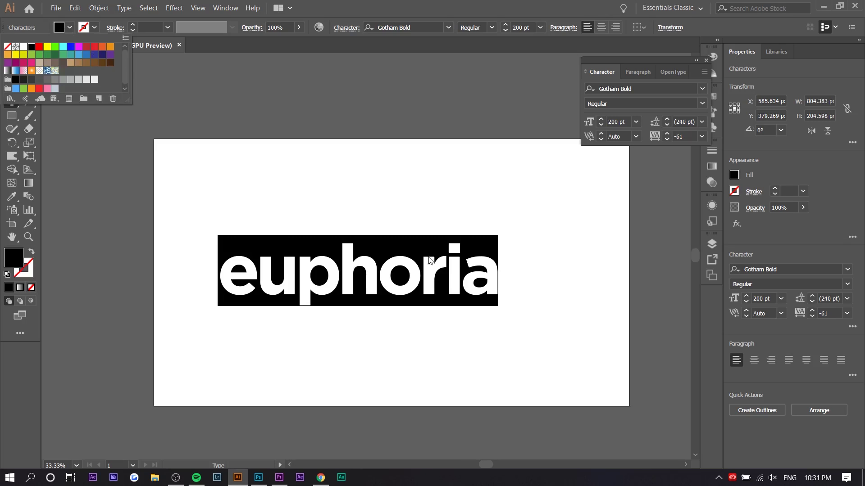
left_click(79, 47)
key("Escape")
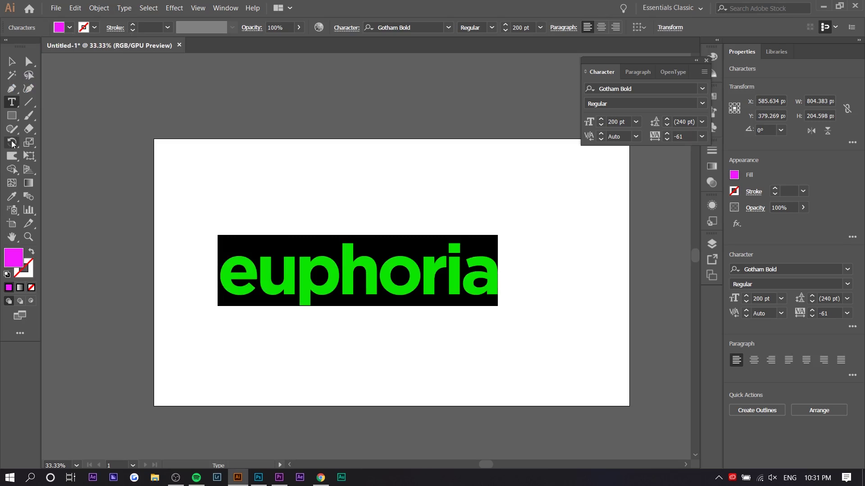
Blend all three words together using Specified Steps spacing with 100 steps
left_click(28, 61)
left_click_drag(187, 155, 629, 389)
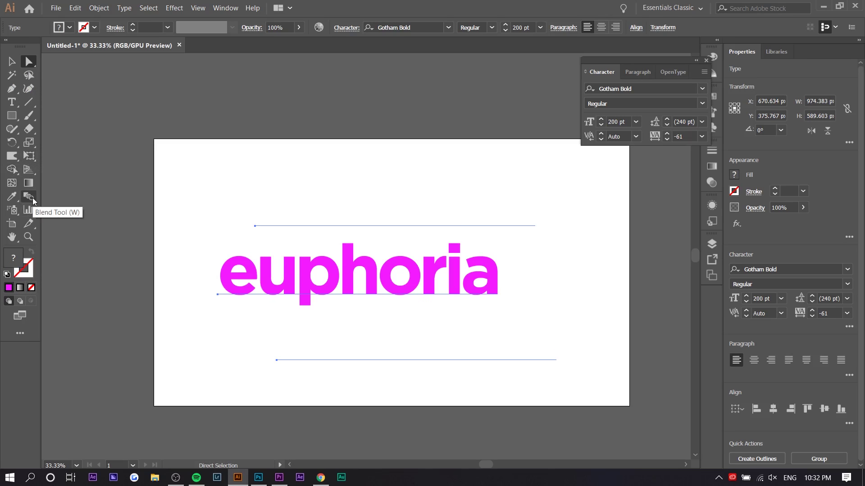
double_click(33, 198)
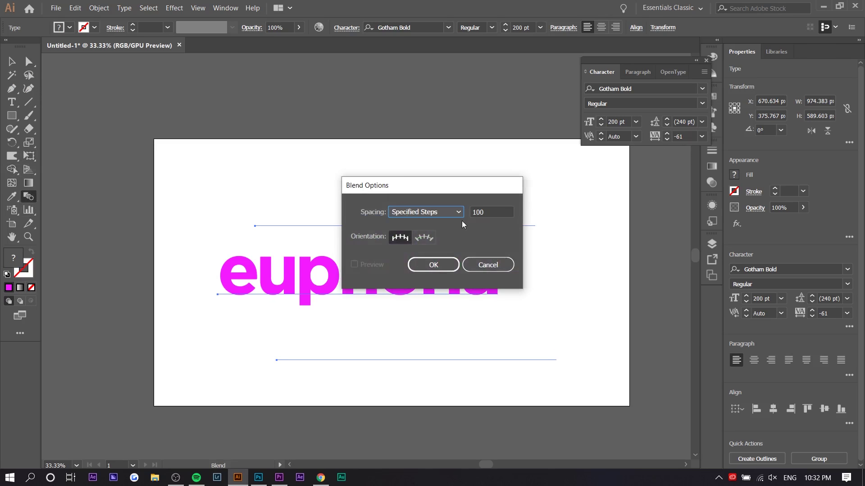
left_click(424, 216)
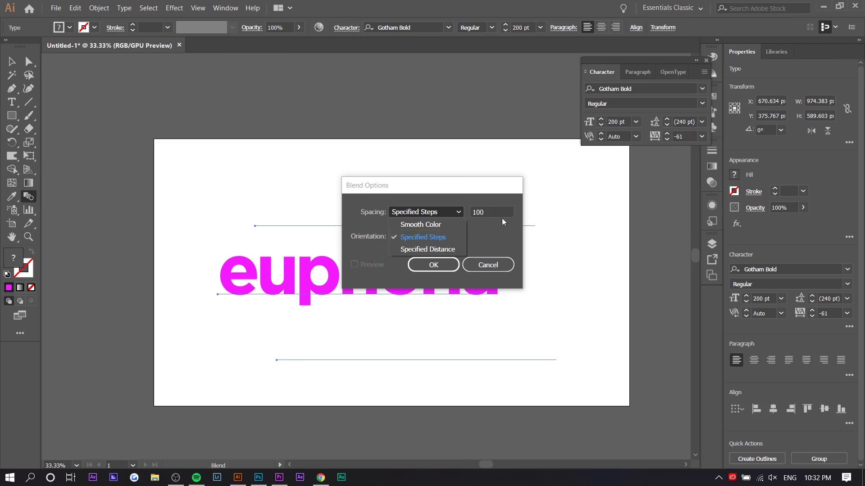
left_click(475, 198)
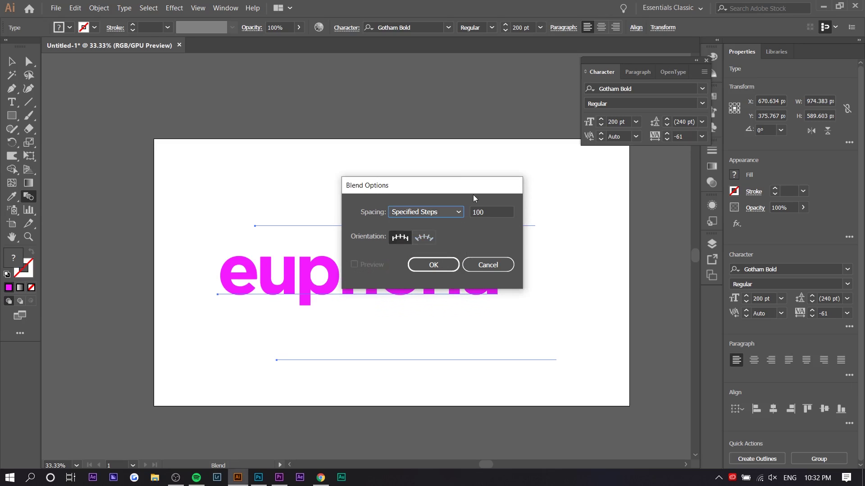
left_click(433, 264)
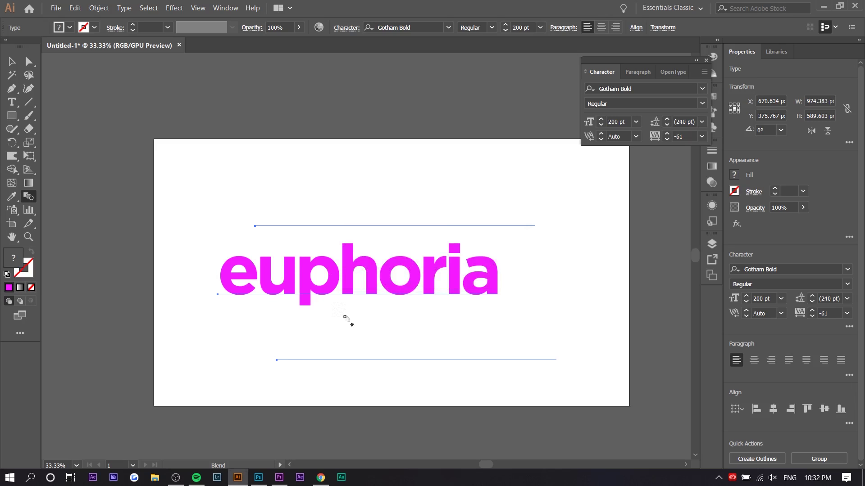
left_click(359, 274)
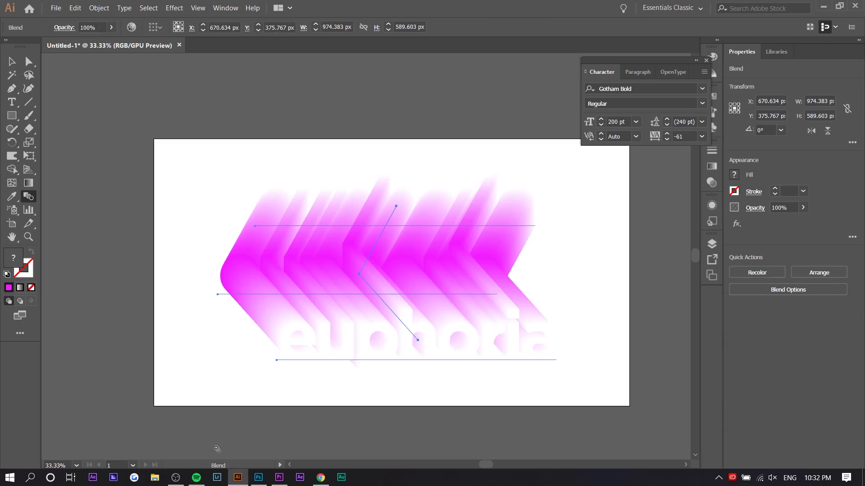
Shift the whole blend slightly left and down, and move its bottom white word up above the magenta one
key("a")
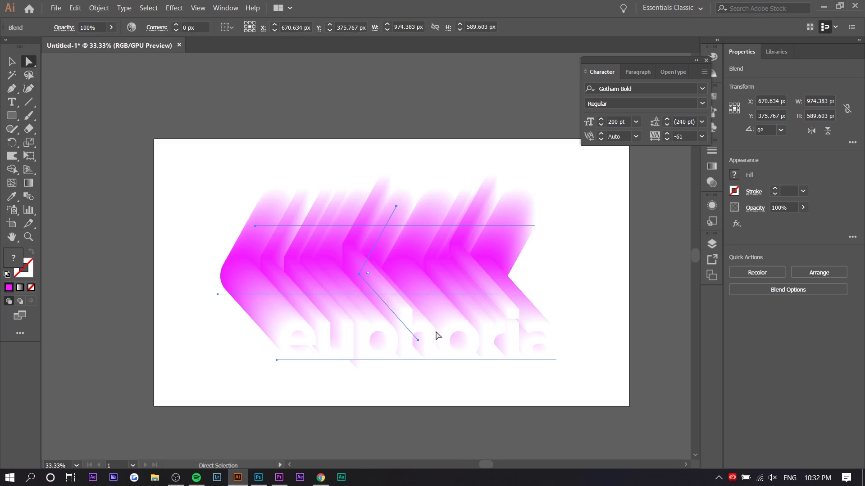
left_click_drag(437, 335, 420, 342)
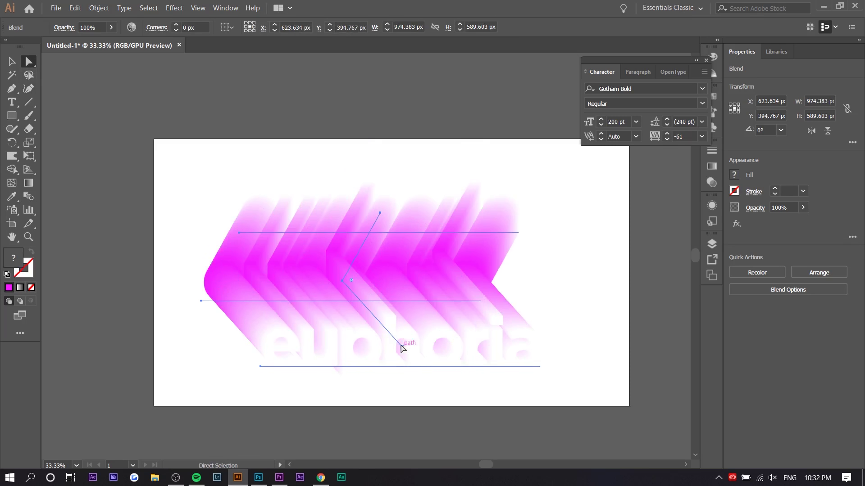
left_click(402, 347)
left_click(402, 347)
left_click_drag(414, 347, 397, 198)
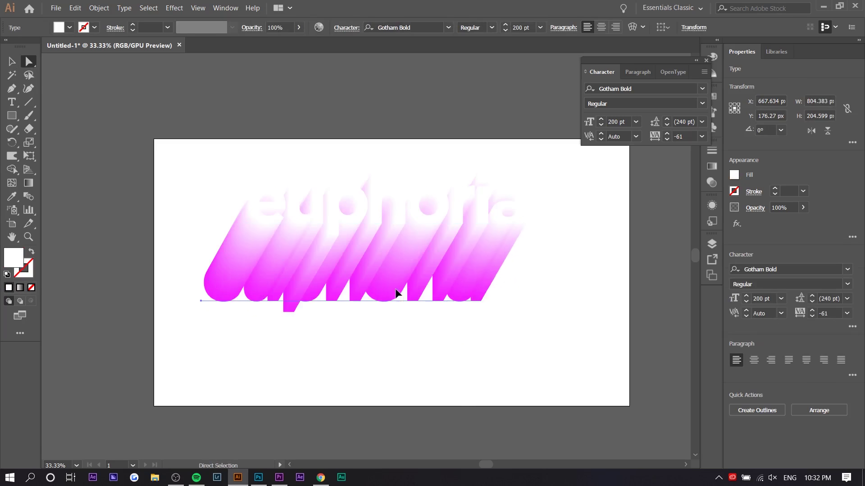
Align the magenta word beneath the white words and lower a white word closer to it to shorten the blend
left_click_drag(397, 293, 439, 306)
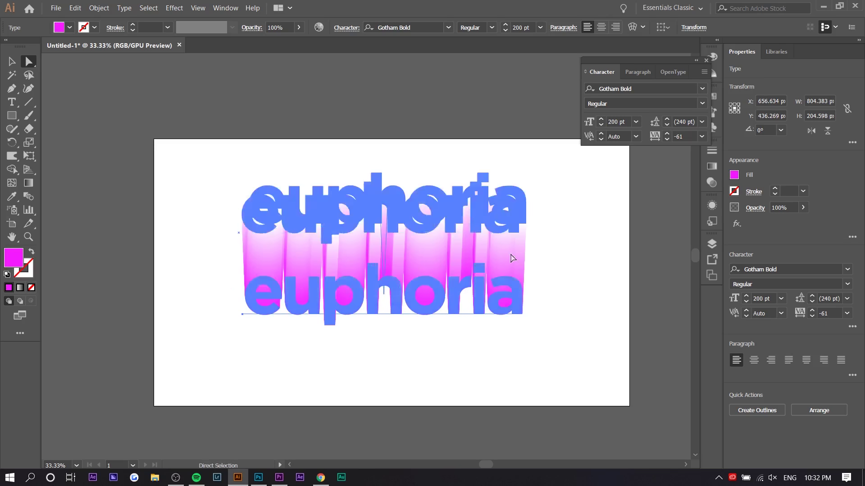
left_click_drag(399, 213, 397, 249)
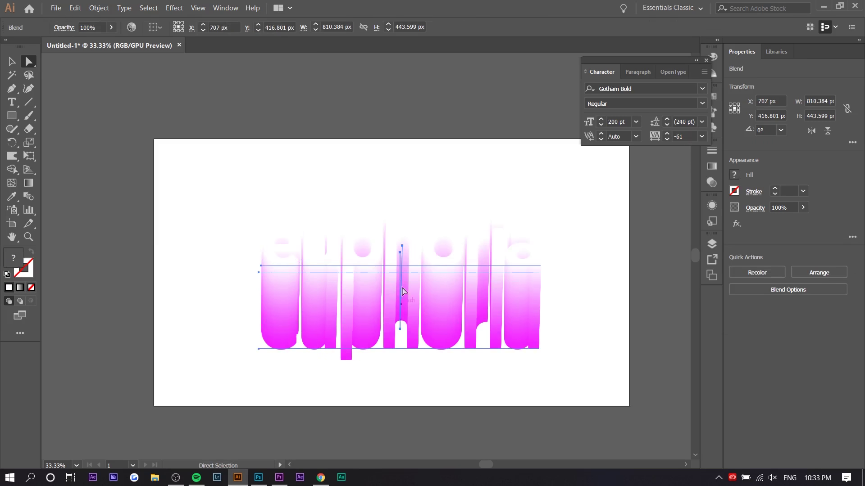
left_click_drag(400, 253, 403, 290)
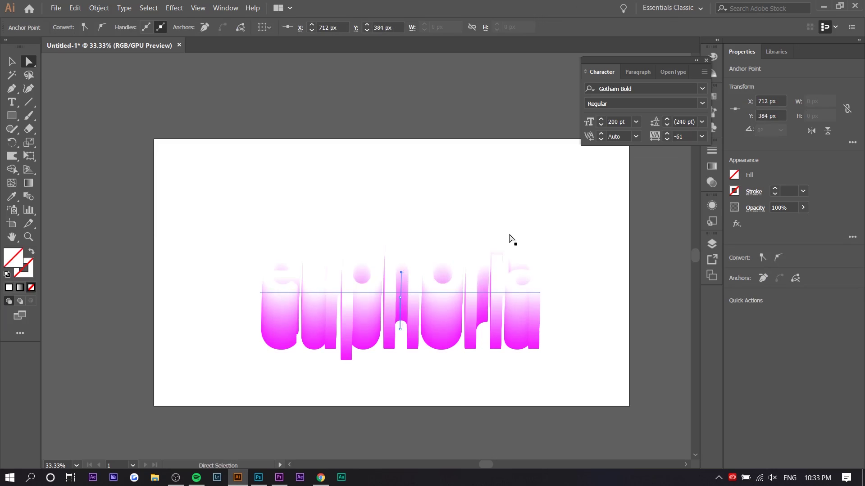
Reposition the whole blend near the middle of the artboard
left_click_drag(616, 220, 270, 383)
left_click_drag(459, 291, 427, 238)
double_click(372, 210)
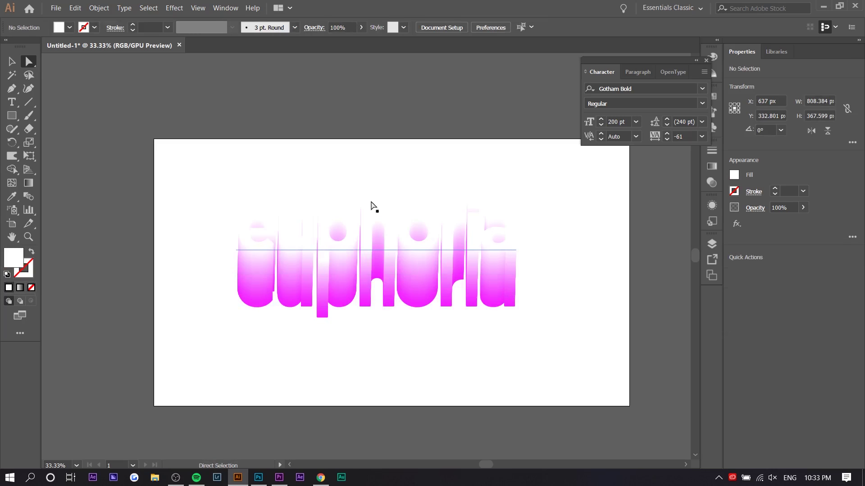
key("Escape")
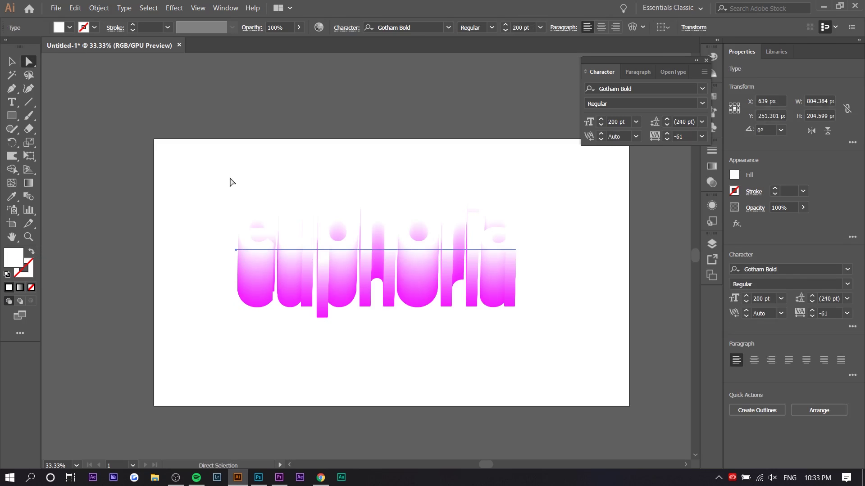
left_click_drag(204, 176, 415, 288)
left_click_drag(483, 251, 498, 276)
Select the entire blend and convert its text to outlines
left_click_drag(572, 188, 185, 359)
left_click(123, 8)
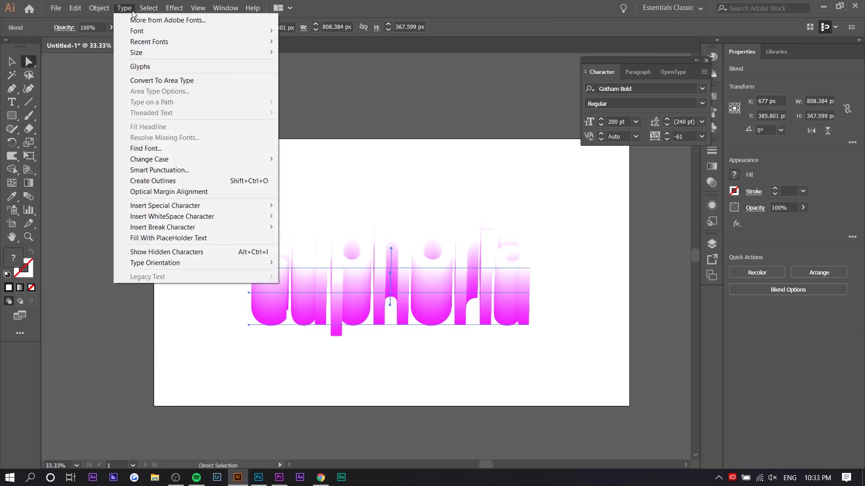
left_click(161, 180)
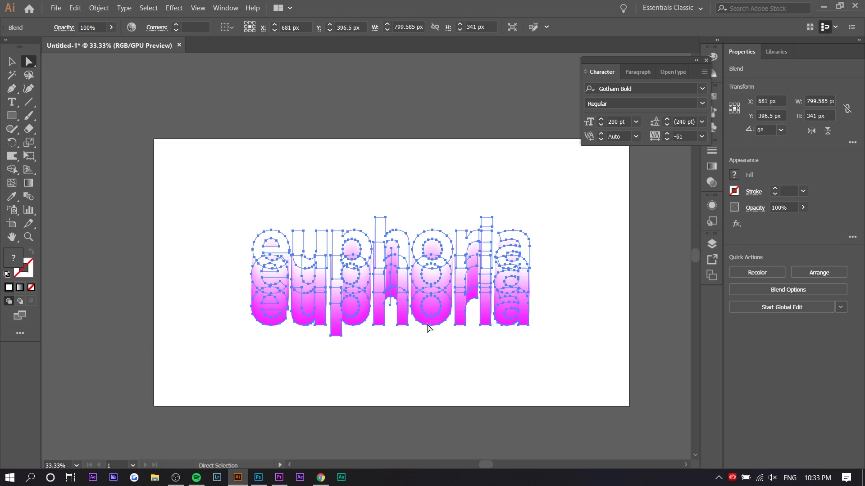
Reduce the Warp Tool's brush size and pull the lower edges of the letters downward into uneven drips
right_click(13, 156)
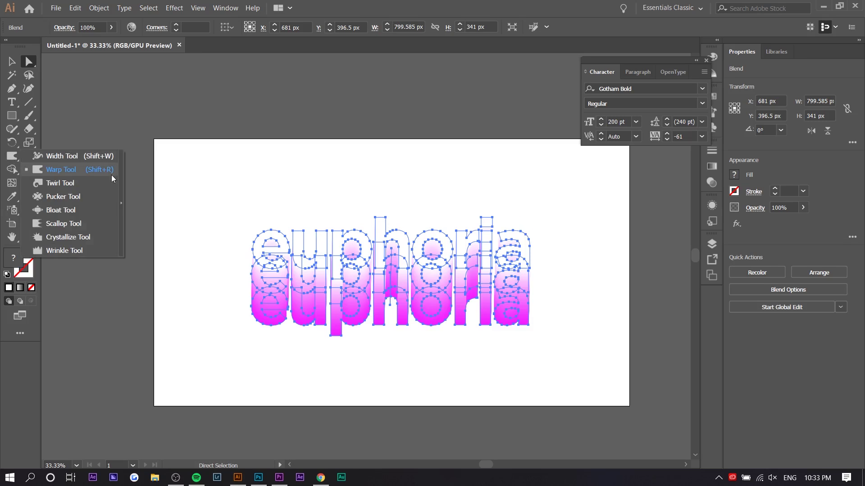
left_click(79, 177)
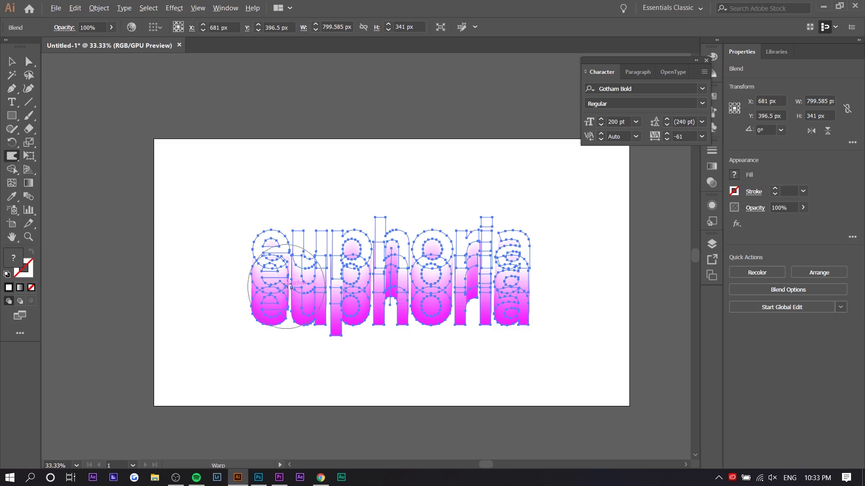
mouse_move(275, 190)
left_mouse_down()
mouse_move(257, 190)
mouse_move(263, 154)
mouse_move(265, 207)
mouse_move(281, 208)
mouse_move(340, 178)
mouse_move(338, 153)
mouse_move(269, 199)
left_mouse_up()
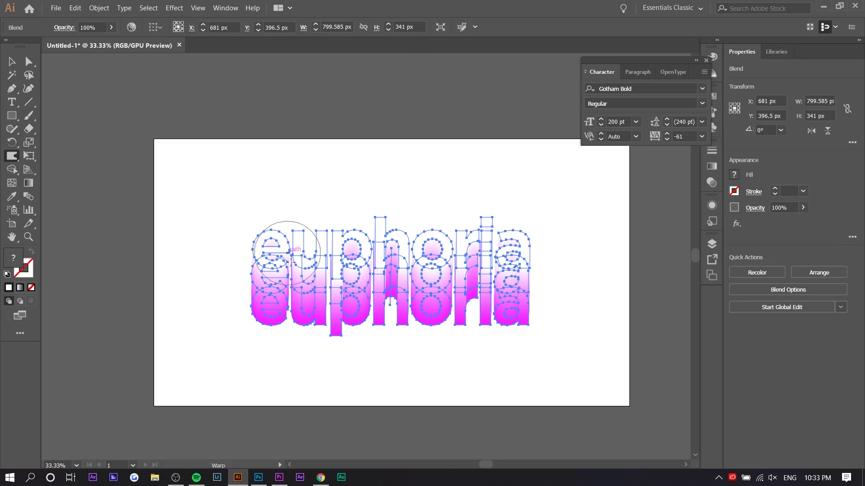
mouse_move(276, 317)
left_mouse_down()
mouse_move(271, 366)
mouse_move(251, 384)
left_mouse_up()
mouse_move(323, 338)
left_mouse_down()
mouse_move(310, 341)
mouse_move(311, 331)
mouse_move(293, 385)
left_mouse_up()
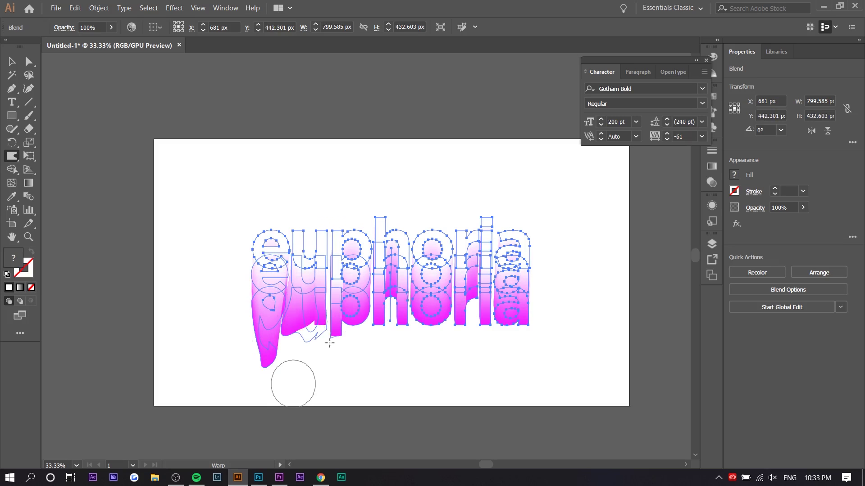
mouse_move(347, 327)
left_mouse_down()
mouse_move(341, 362)
mouse_move(318, 385)
left_mouse_up()
left_click_drag(370, 312, 356, 381)
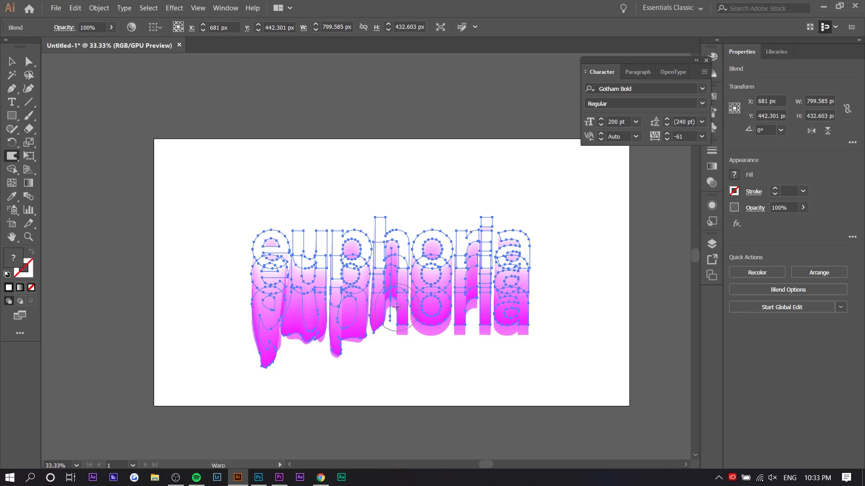
mouse_move(402, 314)
left_mouse_down()
mouse_move(381, 313)
mouse_move(390, 296)
mouse_move(368, 368)
left_mouse_up()
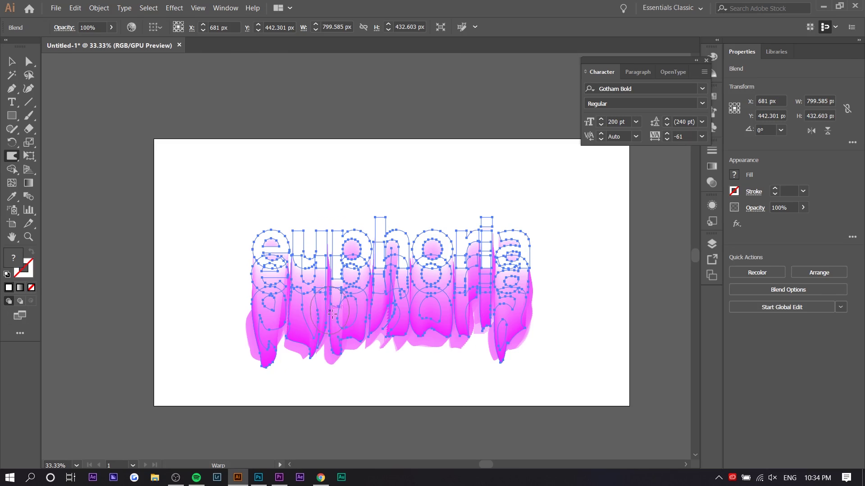
left_click_drag(331, 314, 336, 378)
left_click_drag(372, 320, 376, 378)
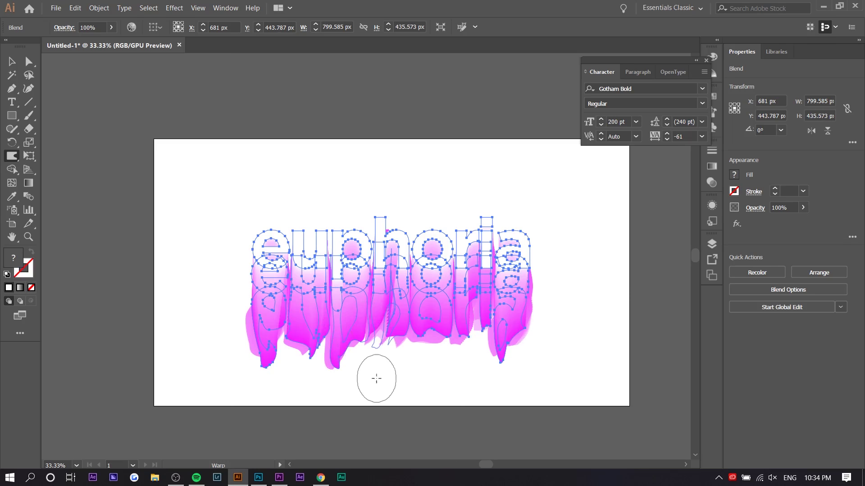
left_click_drag(424, 355, 411, 376)
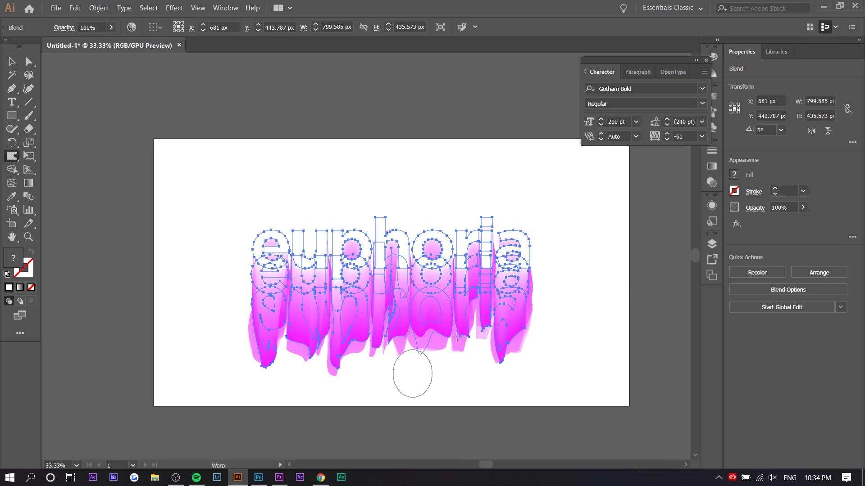
mouse_move(456, 319)
left_mouse_down()
mouse_move(458, 377)
mouse_move(482, 318)
mouse_move(470, 382)
left_mouse_up()
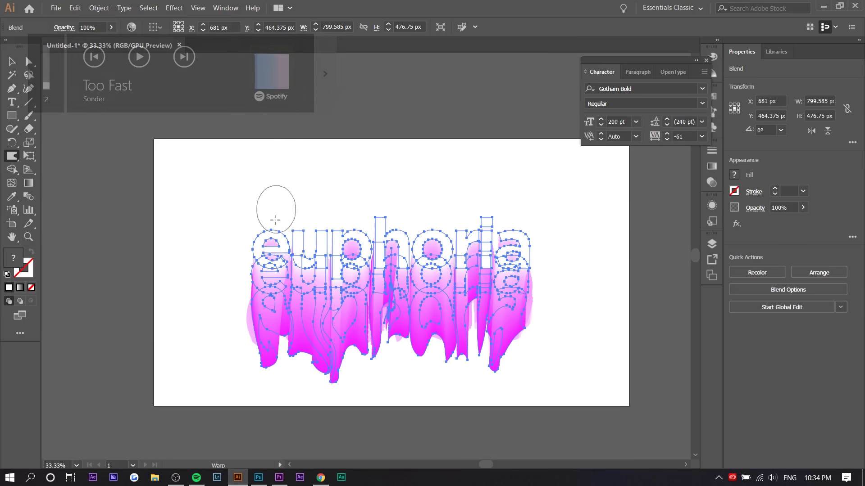
Smear the lower edges of the lettering sideways and downward with Warp strokes to roughen the drips
left_click_drag(271, 347, 338, 345)
key("ctrl+z")
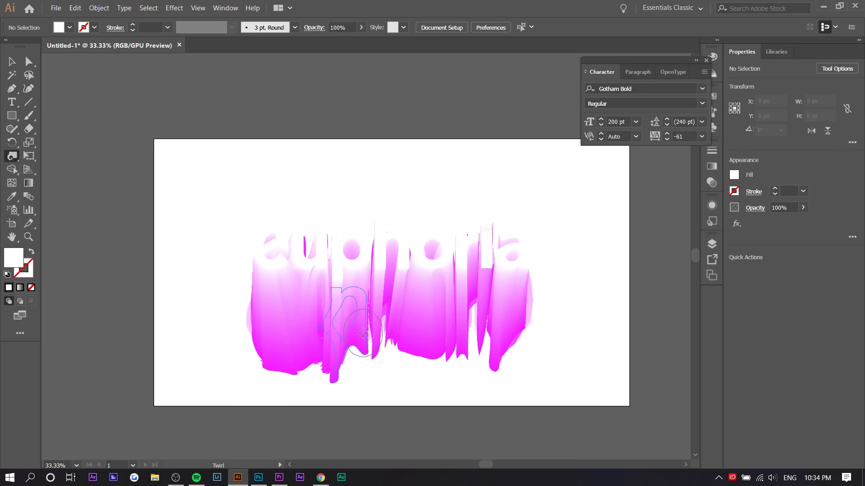
key("a")
left_click_drag(351, 299, 352, 251)
key("ctrl+z")
key("shift+r")
left_click_drag(321, 342, 321, 371)
double_click(11, 156)
left_click(449, 198)
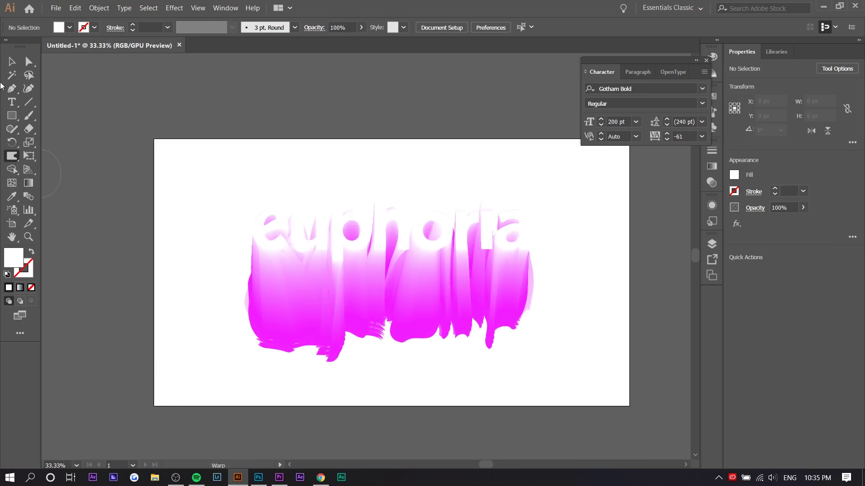
Select all the warped outlines and move the whole blend down to the middle of the artboard
left_click(25, 63)
left_click_drag(175, 166, 600, 369)
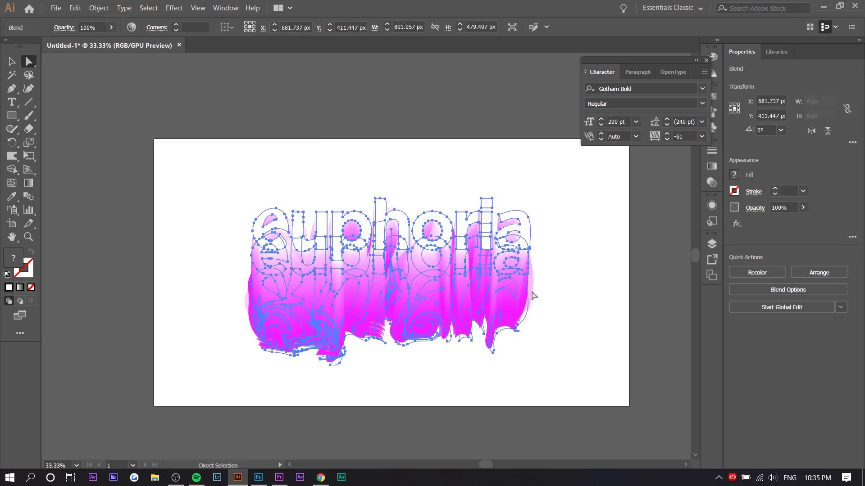
left_click_drag(414, 241, 430, 284)
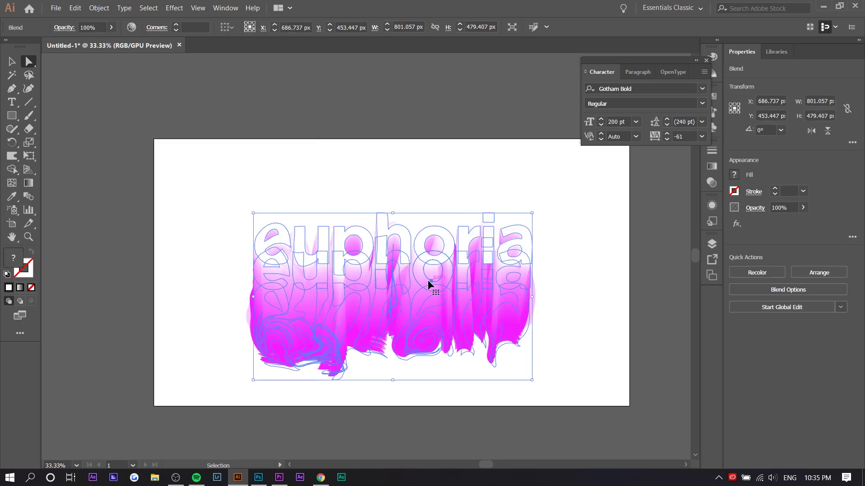
Switch to Photoshop, paste the copied lettering as pixels onto the black canvas, and shift it down slightly
key("alt+Tab")
key("alt+Tab")
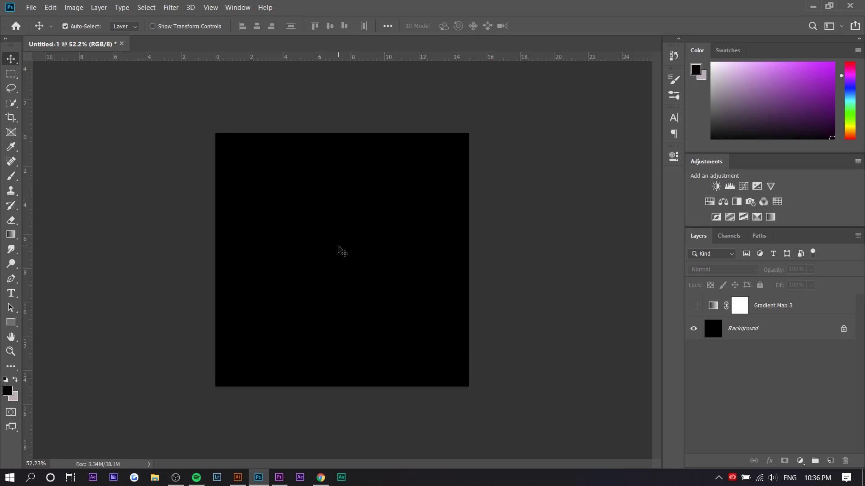
key("ctrl+v")
left_click(477, 129)
scroll(346, 233, "up", 1)
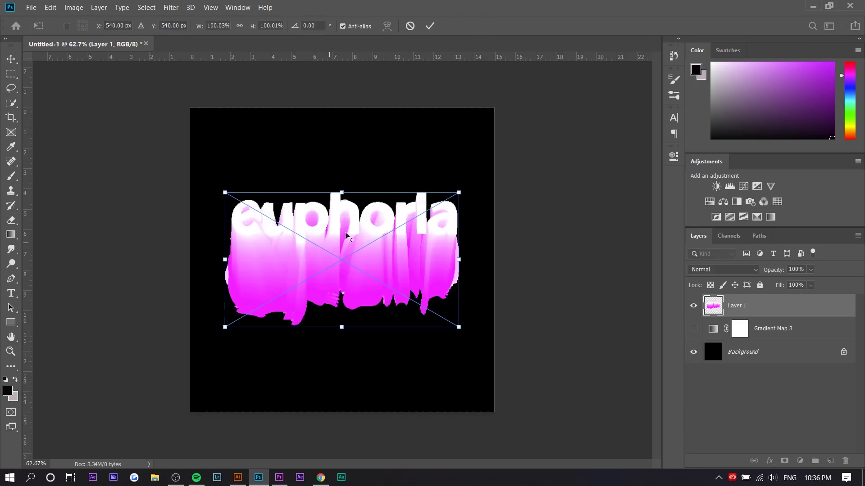
key("Return")
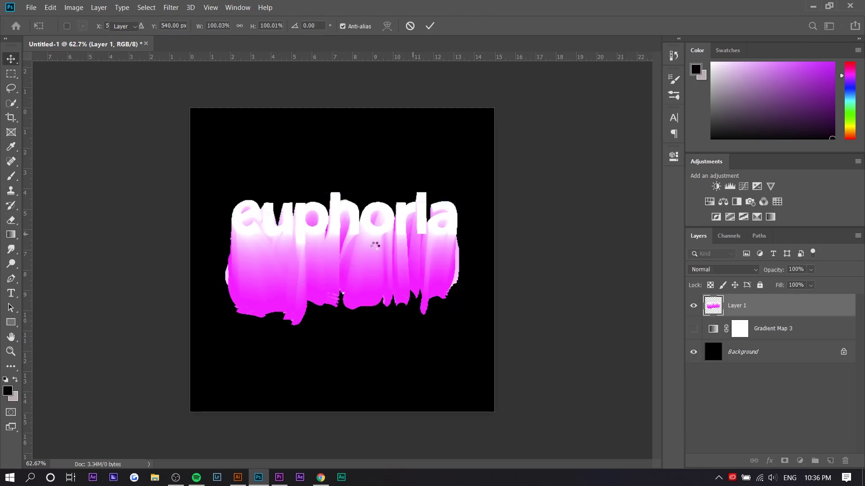
scroll(374, 247, "up", 1)
left_click_drag(378, 224, 378, 237)
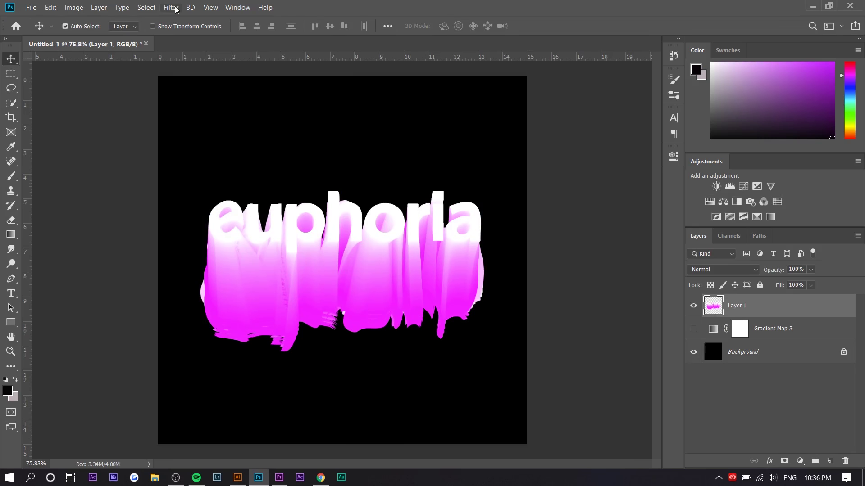
Open the Liquify filter and push the lettering's lower left edge downward using a brush size of 159
left_click(171, 8)
left_click(219, 92)
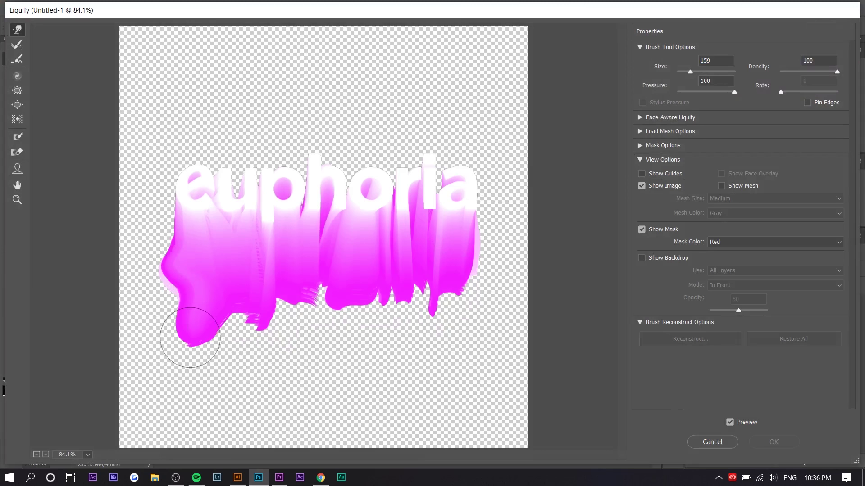
mouse_move(244, 295)
left_mouse_down()
mouse_move(234, 302)
mouse_move(231, 337)
left_mouse_up()
left_click_drag(280, 276, 284, 299)
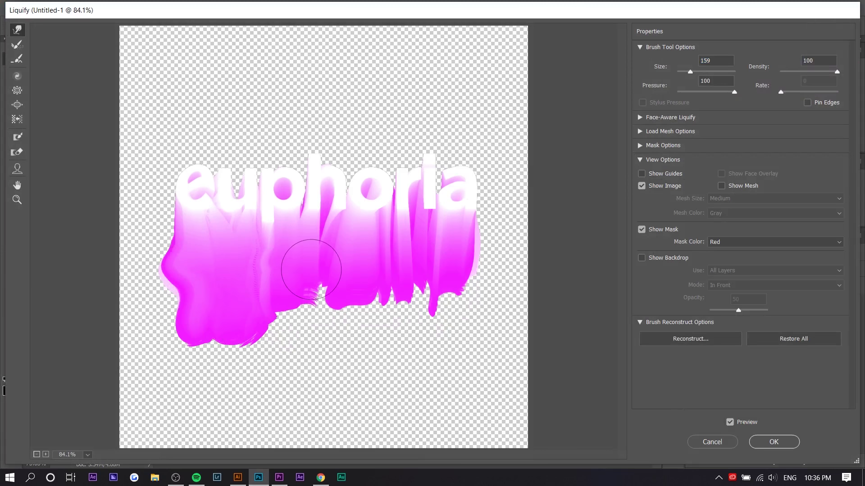
Reduce the Liquify brush size to 88 and pull separate drips from the lettering's middle and right lower edges
mouse_move(311, 270)
left_mouse_down("alt")
mouse_move(281, 272)
mouse_move(288, 330)
left_mouse_up("alt")
left_click_drag(343, 275, 330, 320)
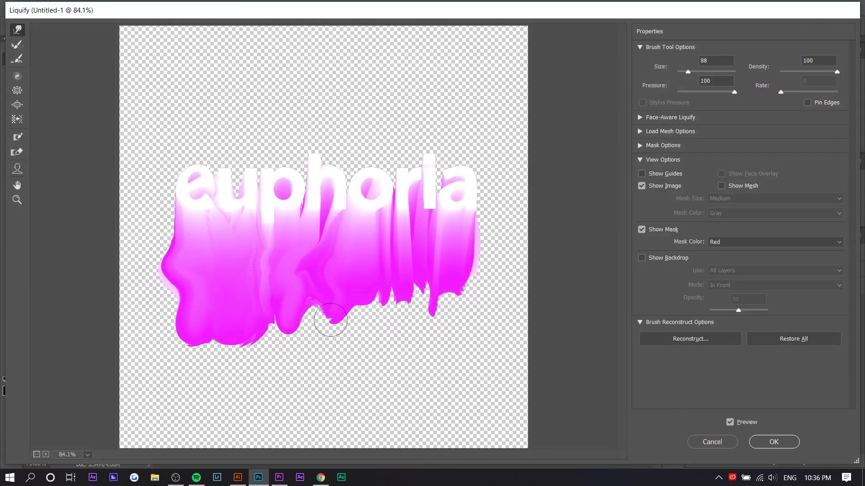
key("XF86AudioLowerVolume")
left_click_drag(382, 277, 368, 317)
mouse_move(455, 277)
left_mouse_down()
mouse_move(423, 293)
mouse_move(430, 335)
left_mouse_up()
left_click_drag(316, 259, 321, 327)
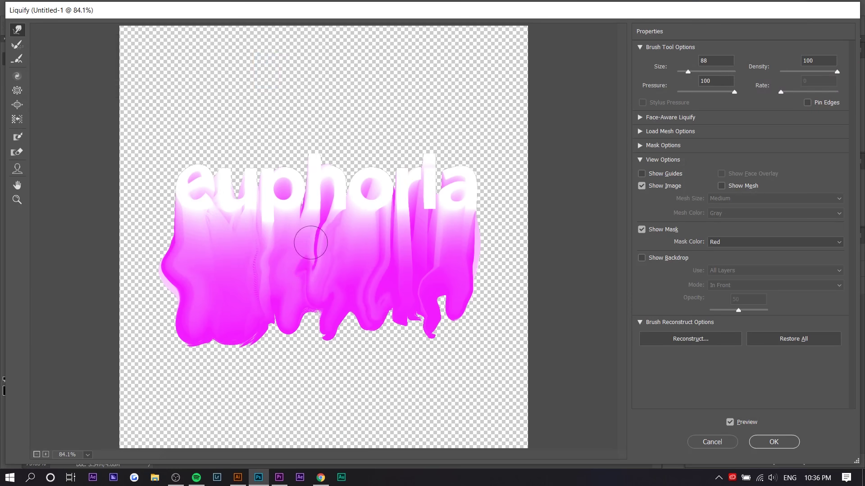
Pull wavy white and magenta streaks down from beneath the letters and along both outer sides of the lettering
mouse_move(311, 243)
left_mouse_down()
mouse_move(291, 299)
mouse_move(307, 298)
left_mouse_up()
left_click_drag(271, 244, 270, 305)
left_click_drag(225, 246, 248, 285)
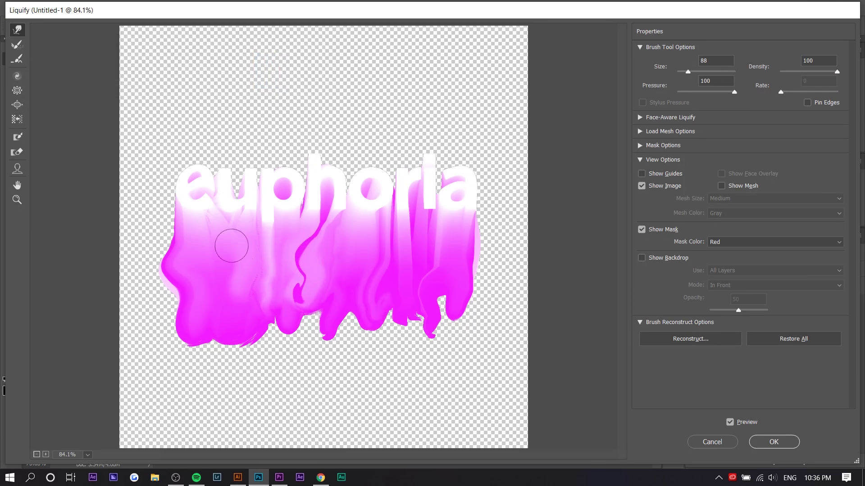
left_click_drag(212, 226, 231, 266)
left_click_drag(340, 227, 334, 289)
left_click_drag(469, 221, 473, 287)
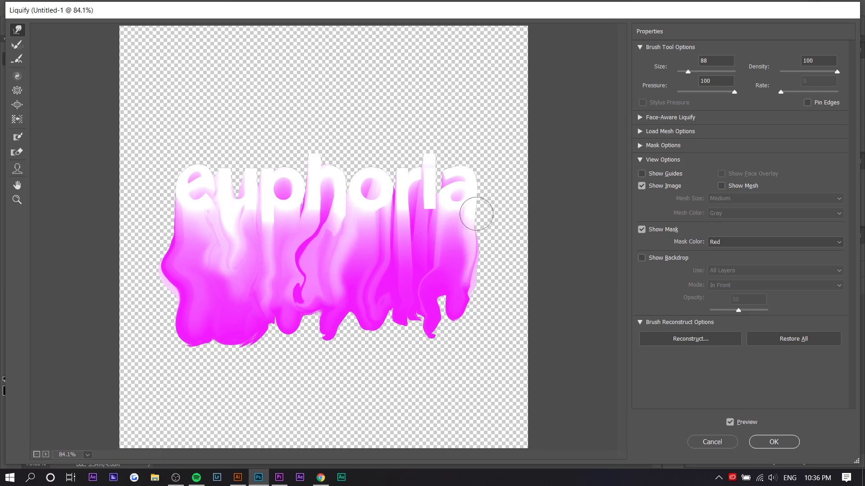
mouse_move(182, 208)
left_mouse_down()
mouse_move(166, 247)
mouse_move(169, 306)
left_mouse_up()
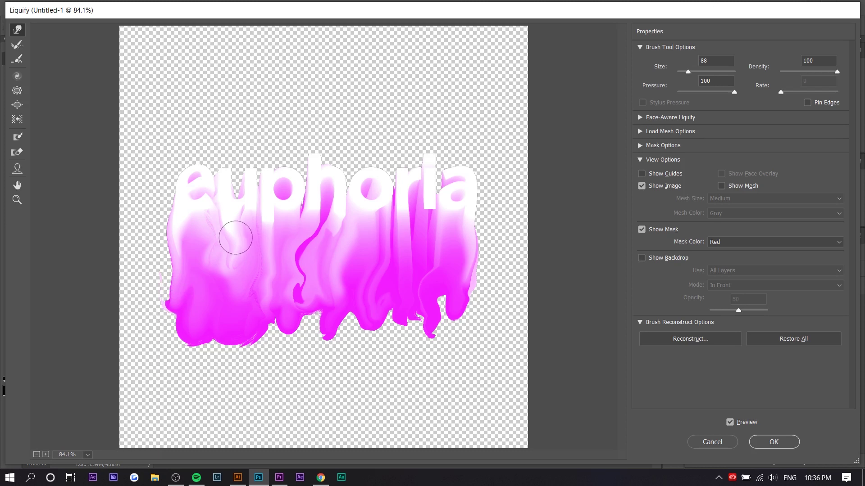
left_click_drag(269, 228, 249, 330)
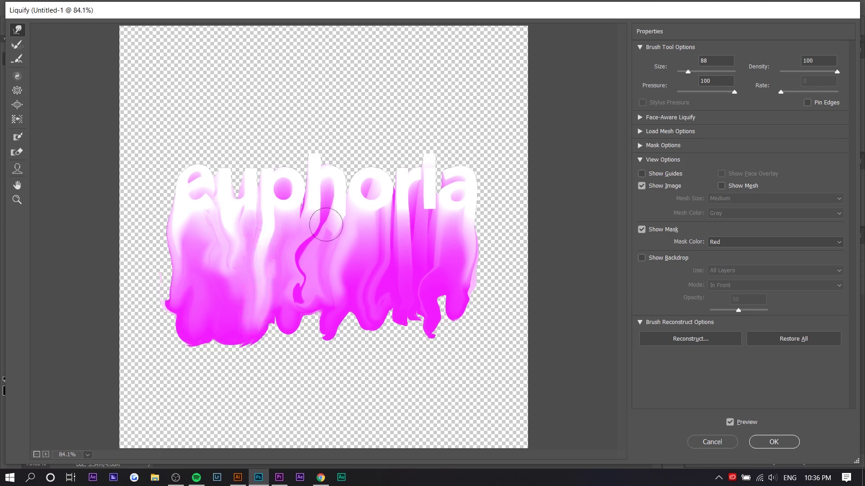
left_click_drag(338, 221, 334, 318)
left_click_drag(405, 218, 400, 276)
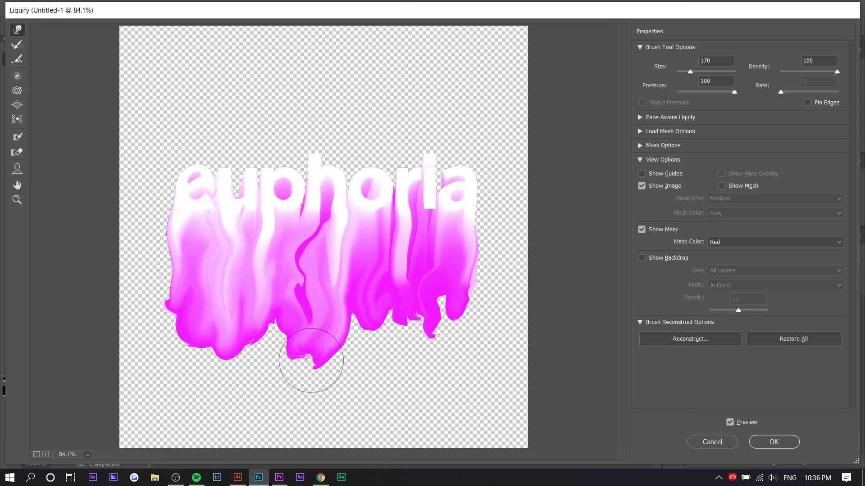
Lower the middle and right bottom edges with brush sizes reduced from 170 to 144 and 89
left_click_drag(380, 297, 369, 348)
key("alt")
right_click(418, 305, "alt")
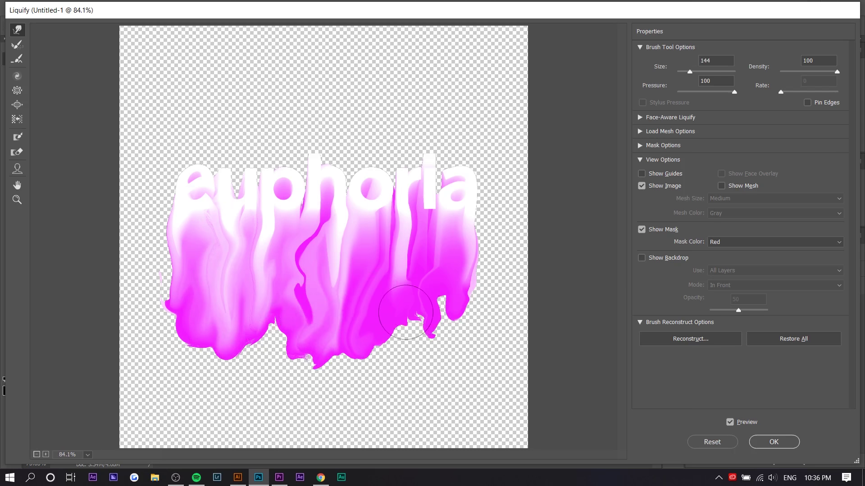
left_click_drag(421, 314, 411, 331)
right_click(451, 306, "alt")
left_click_drag(432, 300, 443, 343)
left_click_drag(465, 295, 455, 329)
left_click_drag(345, 300, 356, 353)
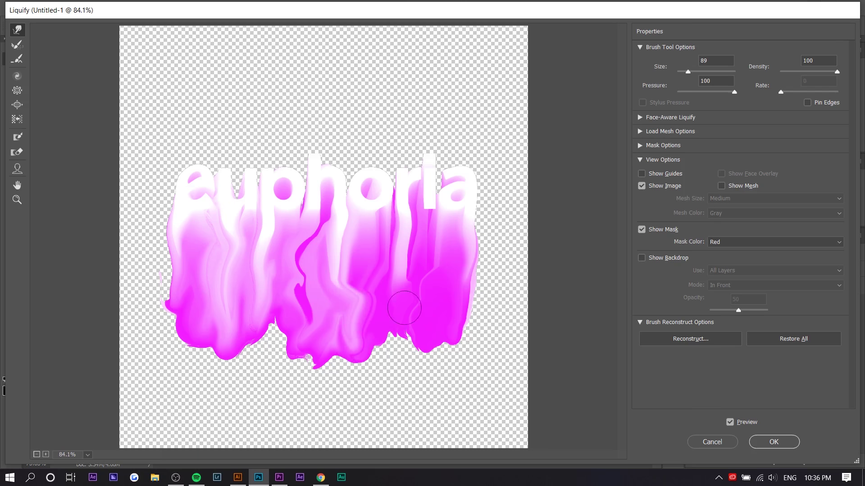
Swirl the colors inside the dripping area into marbled curves with the size 89 brush and apply the Liquify filter
left_click_drag(401, 270, 399, 337)
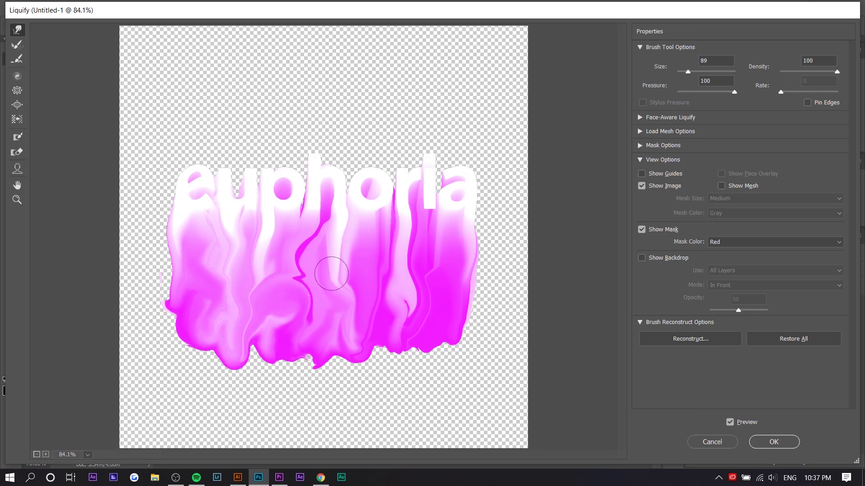
left_click_drag(302, 276, 306, 326)
mouse_move(354, 276)
left_mouse_down()
mouse_move(375, 309)
mouse_move(344, 320)
left_mouse_up()
mouse_move(410, 279)
left_mouse_down()
mouse_move(394, 262)
mouse_move(424, 325)
left_mouse_up()
left_click_drag(478, 210, 457, 185)
left_click_drag(296, 258, 278, 321)
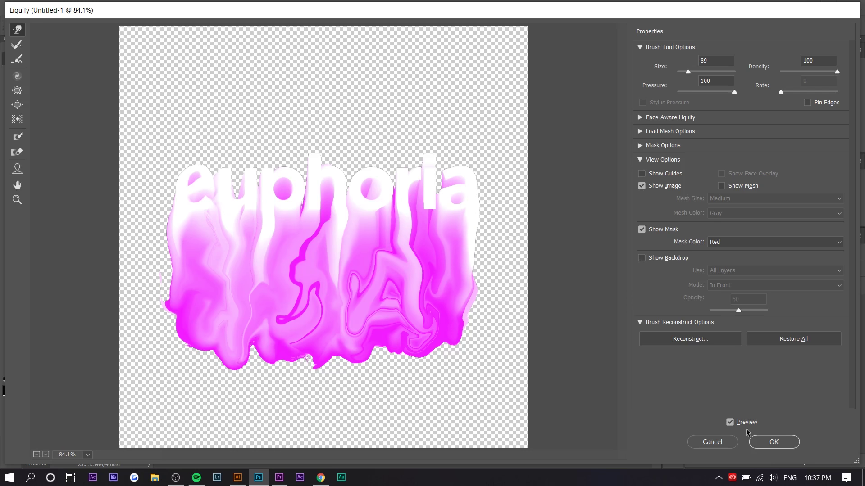
left_click(774, 442)
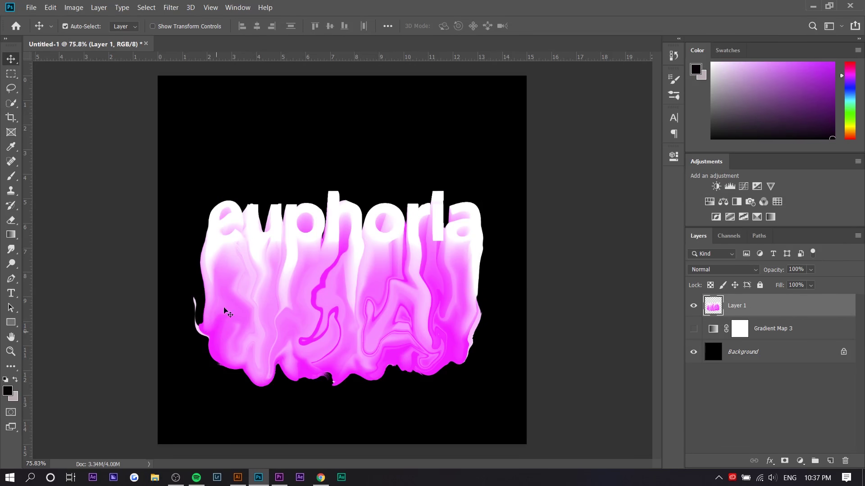
Nudge the lettering up slightly and delete the stray sliver at its lower left using a Pen path selection with 0-pixel feather
left_click_drag(292, 255, 296, 248)
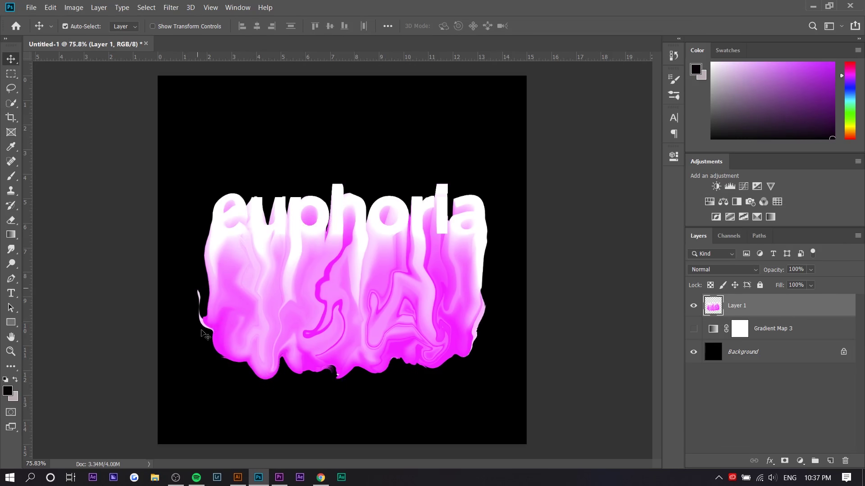
key("p")
left_click(202, 290)
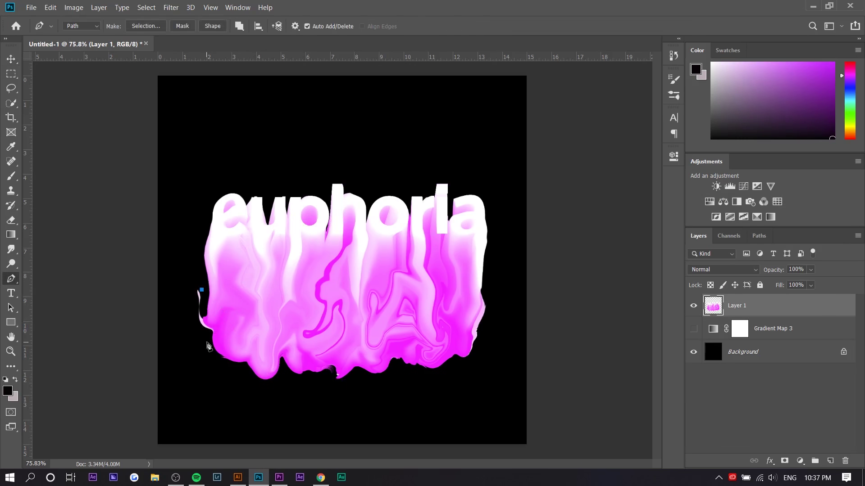
left_click(207, 342)
left_click_drag(172, 250, 194, 270)
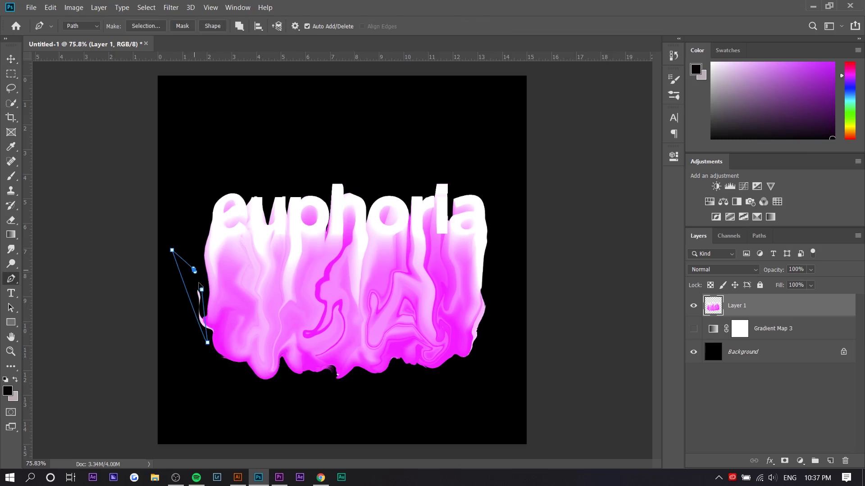
right_click(283, 220)
left_click(352, 266)
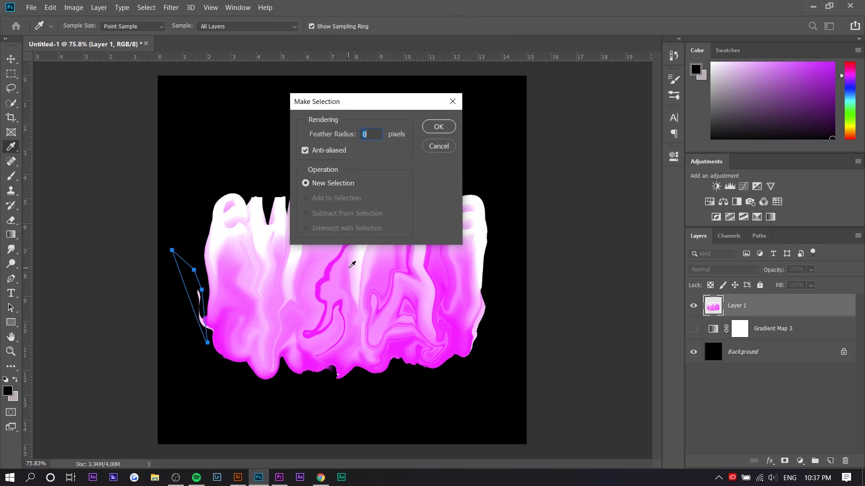
key("Return")
Liquify the lettering again, smudging its lower half with the size 89 brush for finer marbling, and apply the filter
left_click(172, 7)
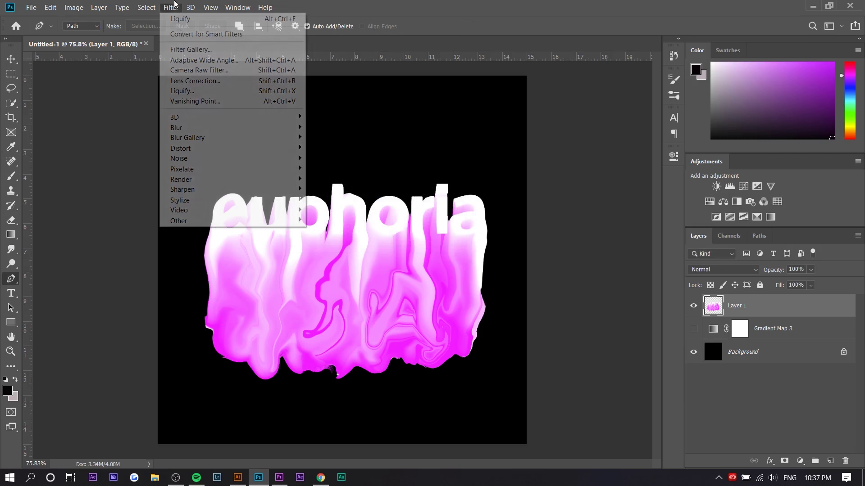
left_click(205, 94)
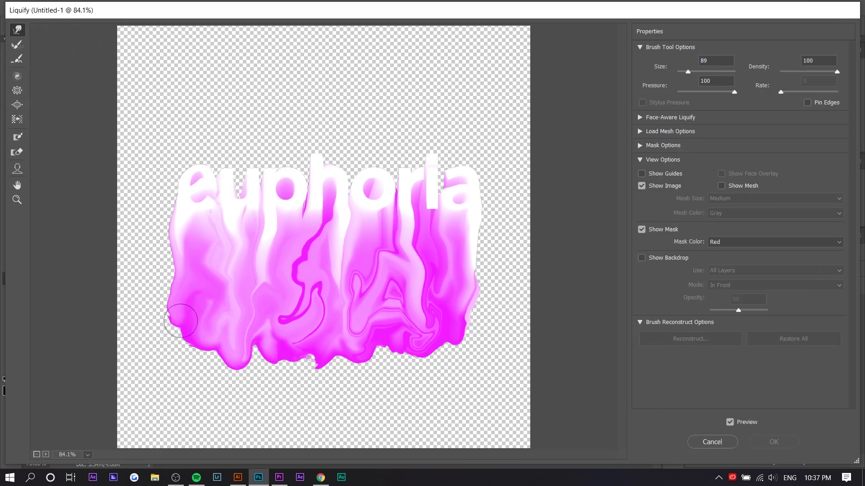
mouse_move(223, 317)
left_mouse_down()
mouse_move(253, 277)
mouse_move(251, 315)
mouse_move(291, 265)
mouse_move(301, 344)
mouse_move(404, 270)
mouse_move(395, 323)
mouse_move(440, 279)
mouse_move(457, 311)
left_mouse_up()
left_click(774, 442)
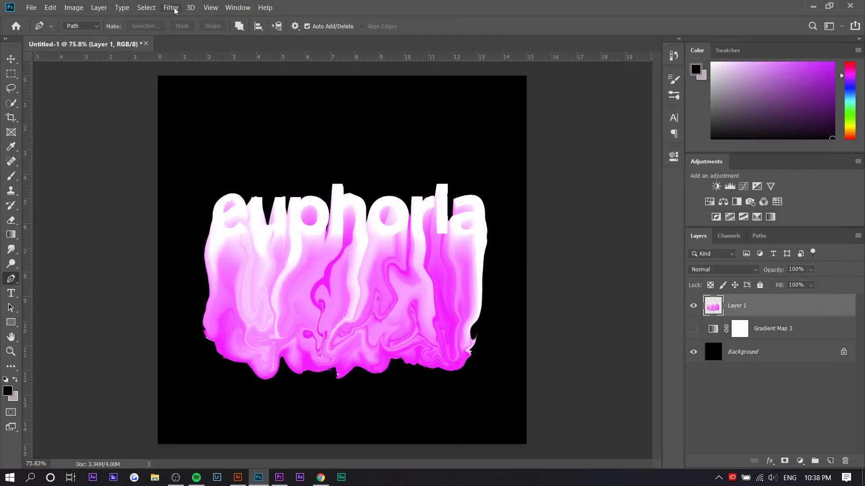
Reapply the last Liquify filter twice to intensify the marbled distortion, and switch to the Move tool
left_click(173, 10)
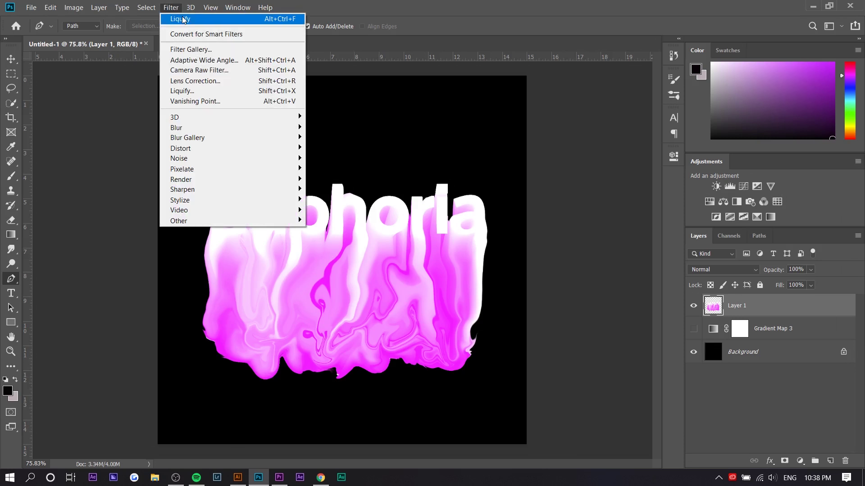
left_click(182, 14)
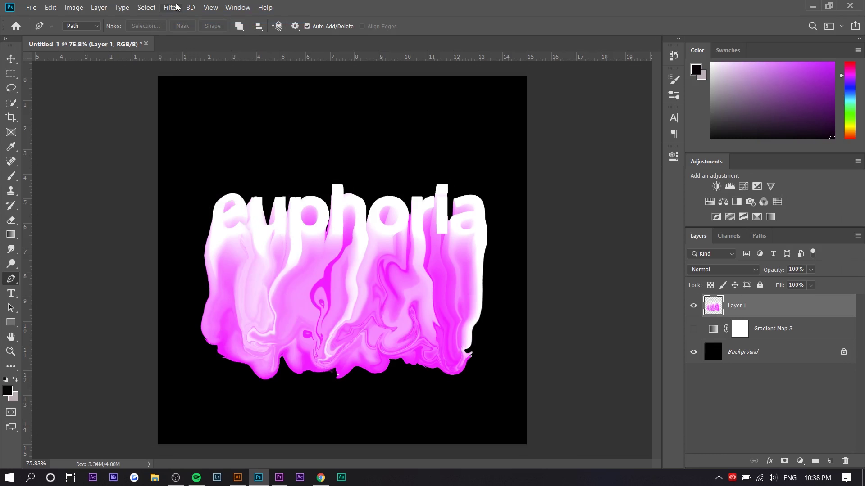
left_click(171, 8)
left_click(182, 14)
left_click(7, 63)
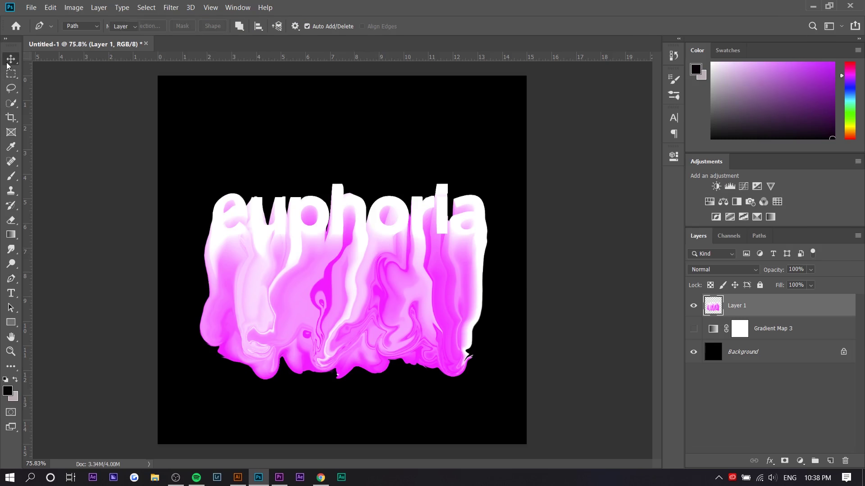
Try adding a Gradient Map adjustment to the lettering and check the settings of the hidden Gradient Map 3 layer
left_click(770, 217)
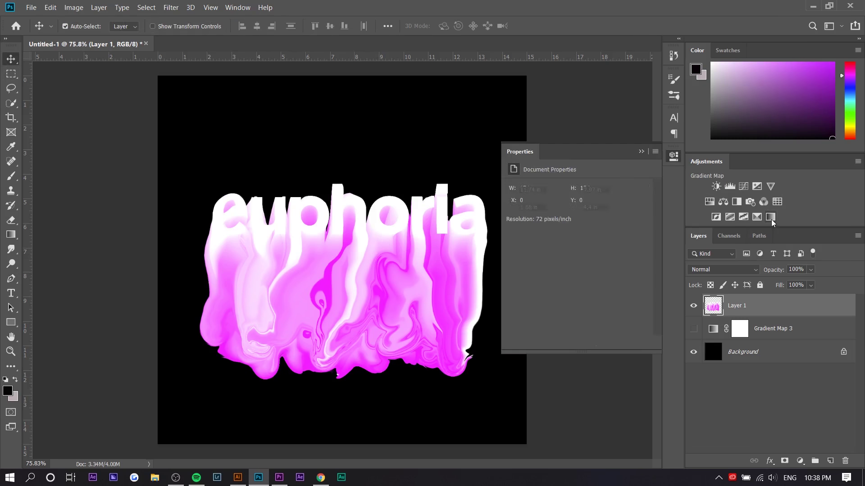
key("ctrl+z")
left_click(772, 332)
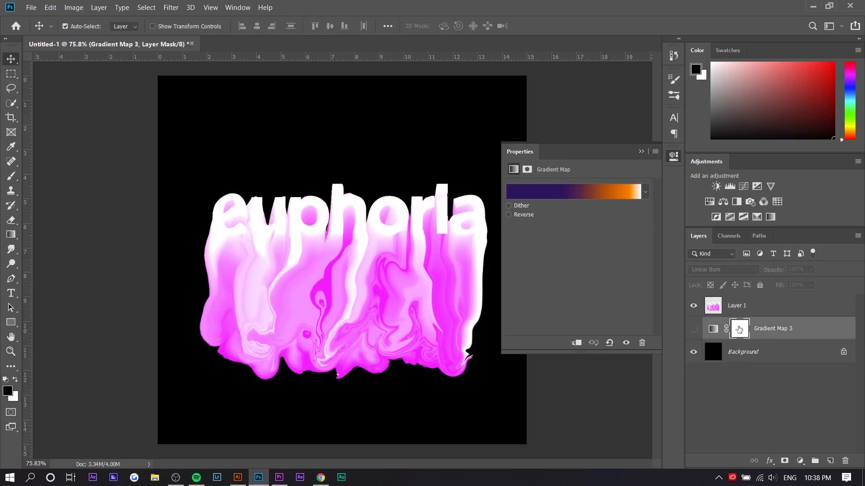
left_click(750, 305)
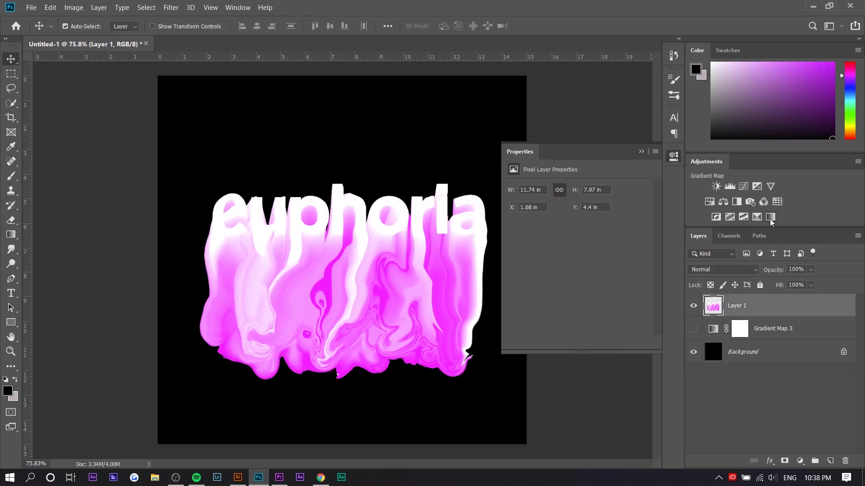
Add a Gradient Map adjustment above the lettering layer and set its blend mode to Hard Light
left_click(770, 218)
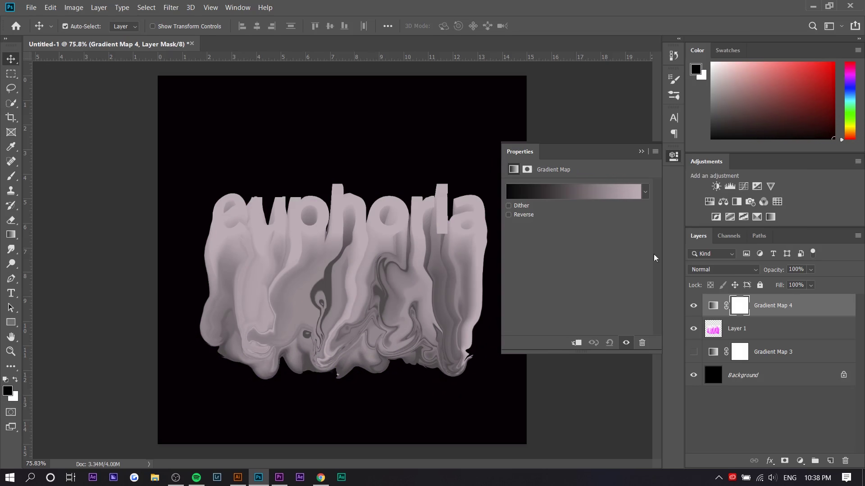
left_click(723, 269)
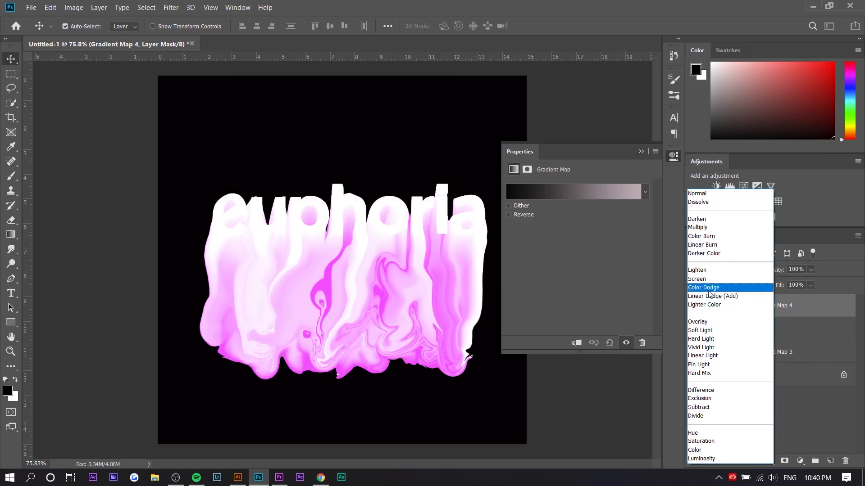
left_click(699, 340)
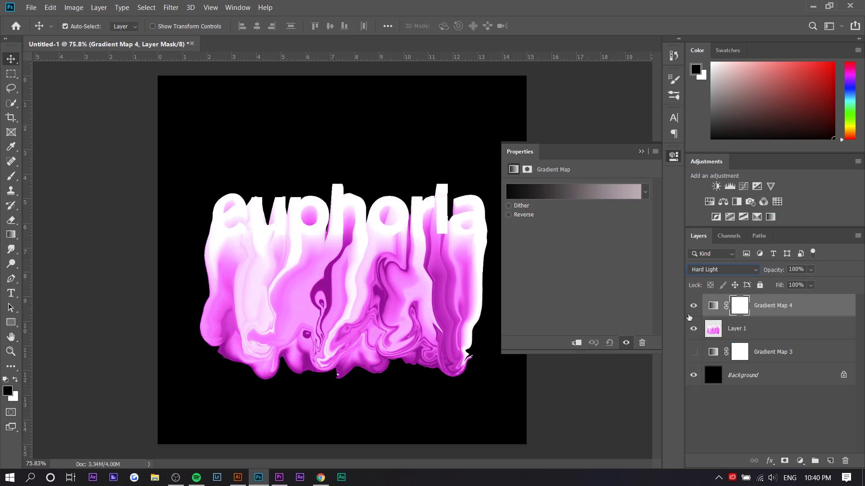
Compare several gradient presets on the new gradient map and apply the Violet, Orange preset
left_click(579, 197)
left_click(560, 195)
left_click(542, 195)
left_click(506, 195)
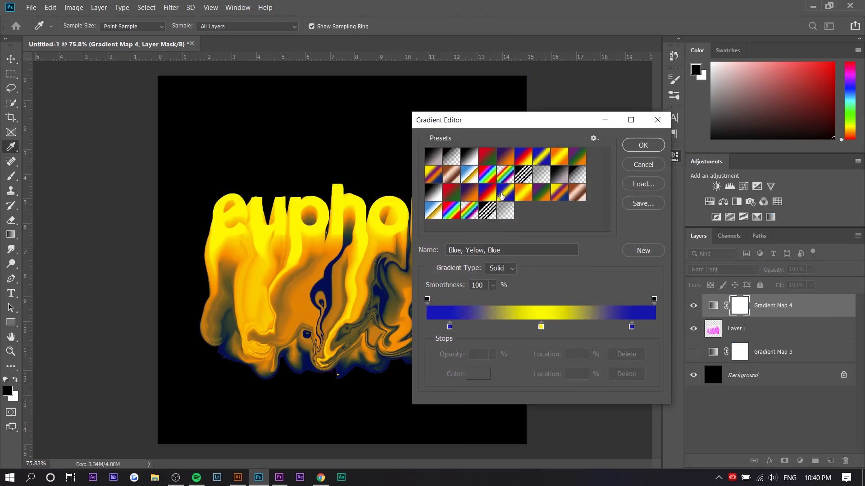
left_click(525, 199)
left_click(541, 198)
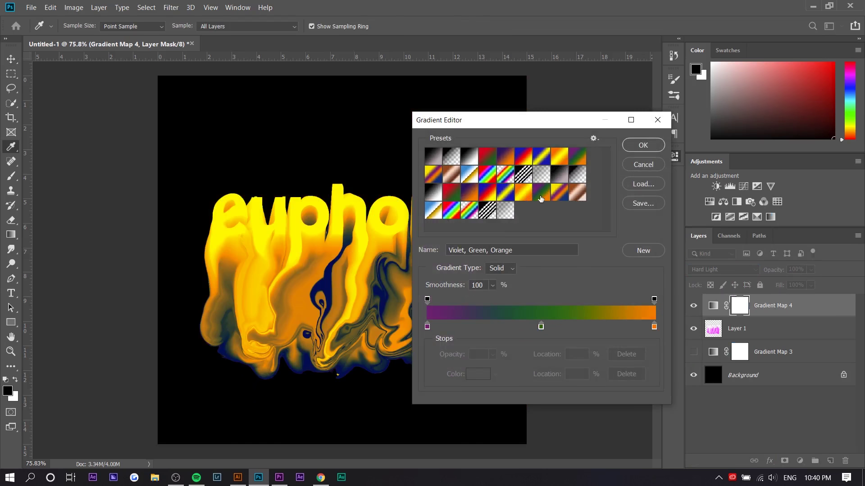
left_click(507, 195)
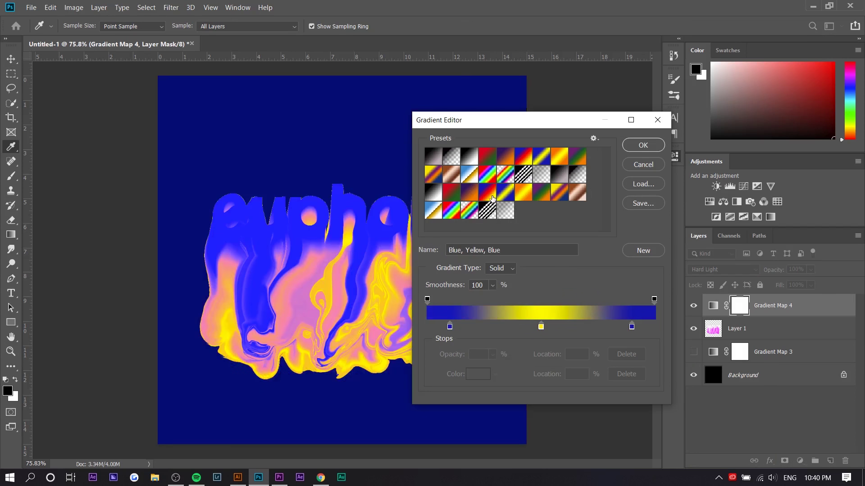
left_click(493, 199)
left_click(471, 198)
left_click(446, 198)
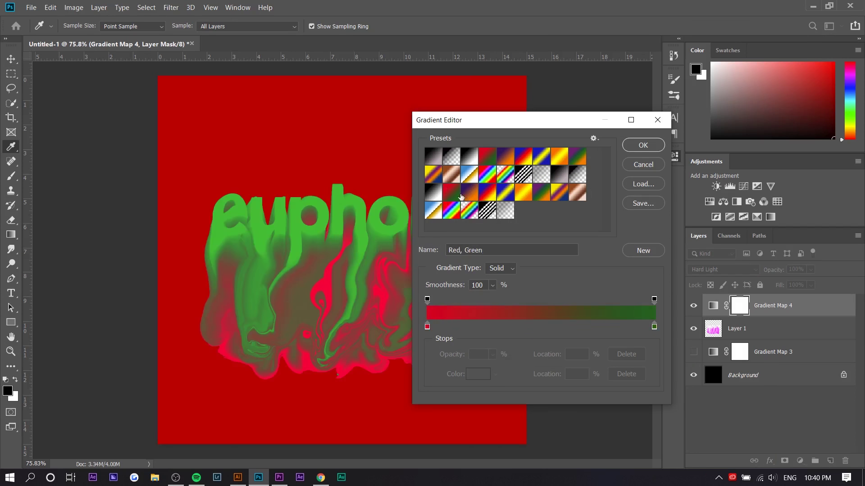
left_click(464, 198)
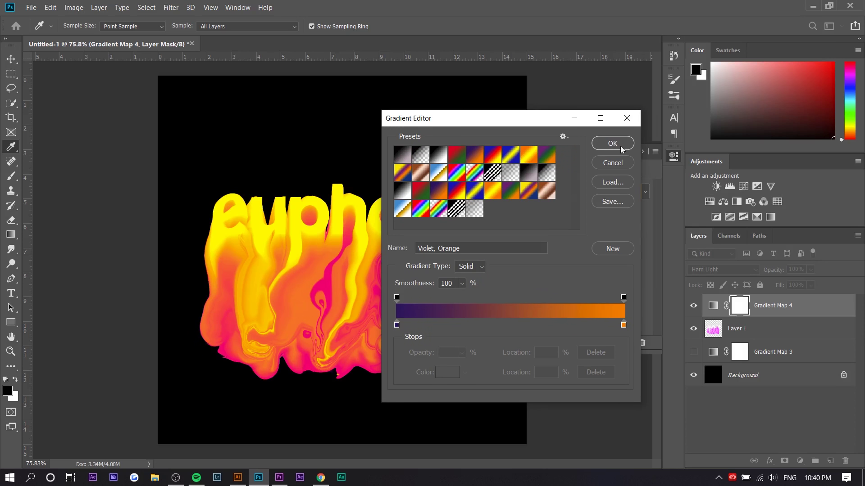
left_click(613, 143)
Move the Gradient Map 3 layer directly above Layer 1, compare both gradient maps, and show only Gradient Map 3
key("v")
left_click_drag(766, 352, 707, 312)
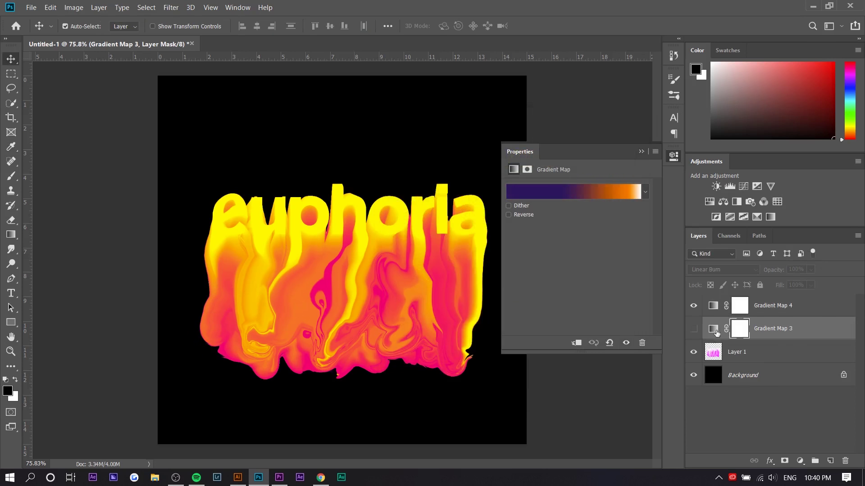
left_click(694, 329)
left_click(694, 328)
left_click(694, 314)
left_click(694, 328)
left_click(693, 328)
left_click(694, 305)
left_click(694, 305)
left_click(693, 328)
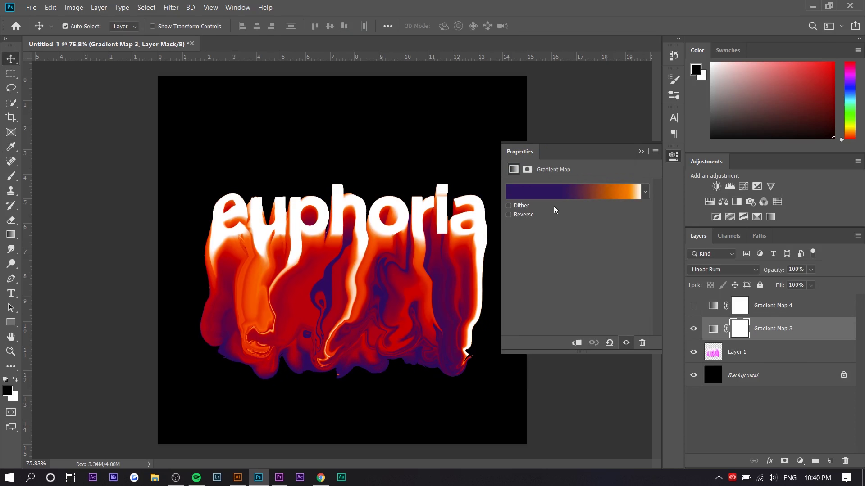
Try the Hard Light blend mode on the Gradient Map 3 layer
left_click(720, 271)
left_click(738, 269)
left_click(720, 340)
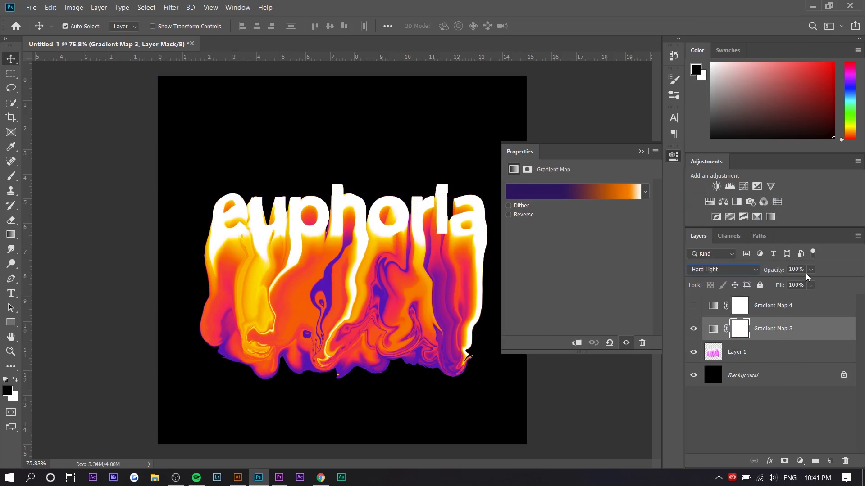
Try moving Gradient Map 3's orange stop to 98% and showing Gradient Map 4 again
left_click(617, 198)
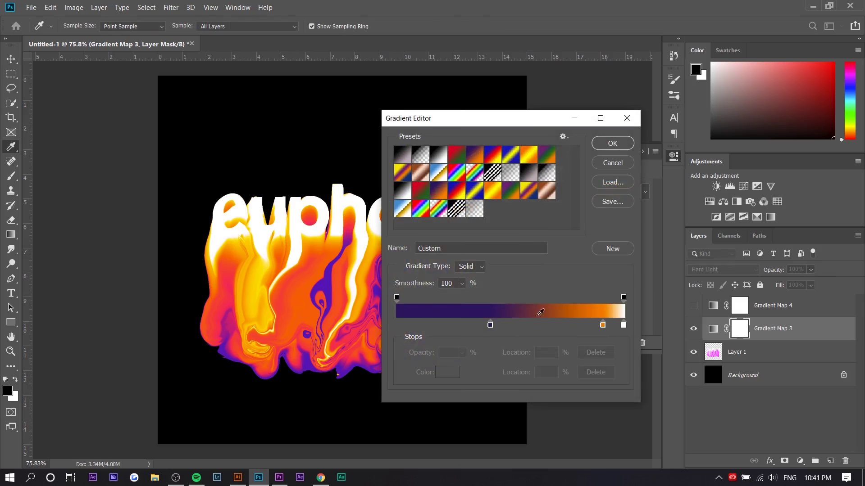
left_click_drag(603, 325, 622, 328)
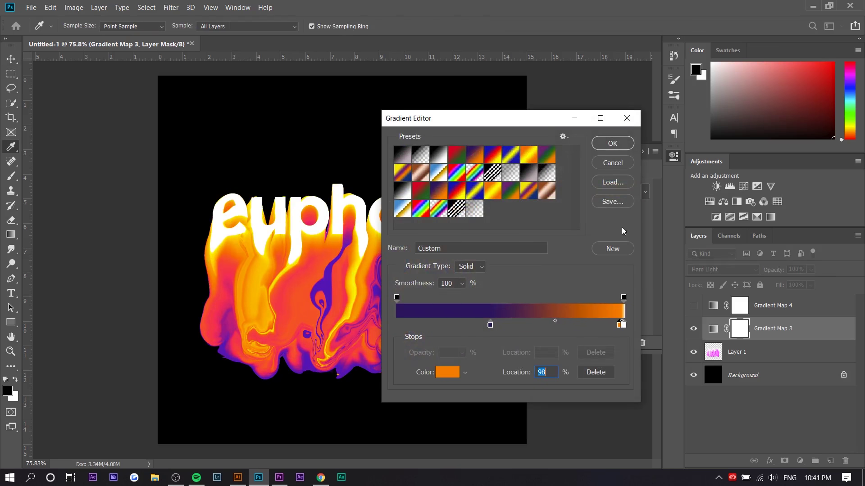
left_click(620, 145)
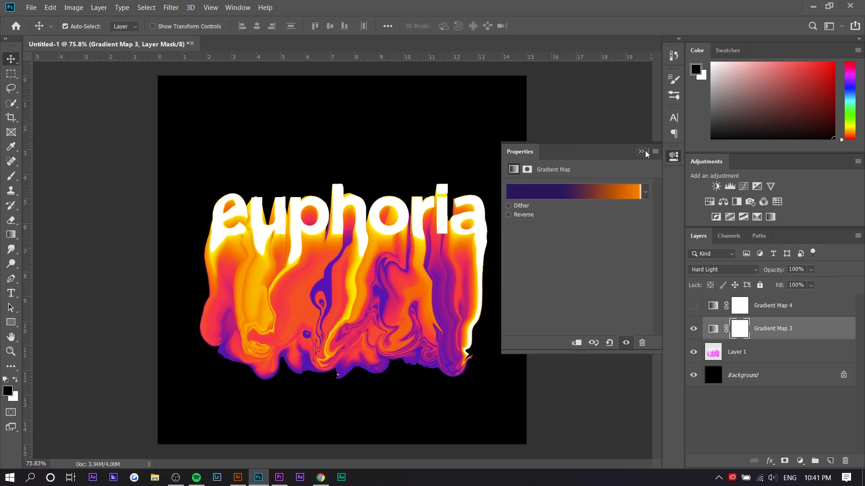
left_click(673, 156)
left_click(694, 305)
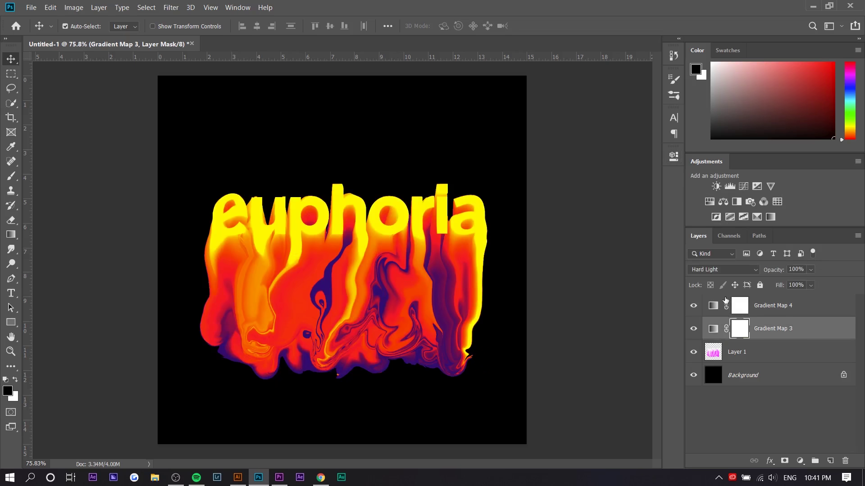
Undo the recent visibility, gradient stop and blend mode changes to the gradient map layers
key("ctrl+z")
key("ctrl+z")
key("ctrl+z")
key("ctrl+z")
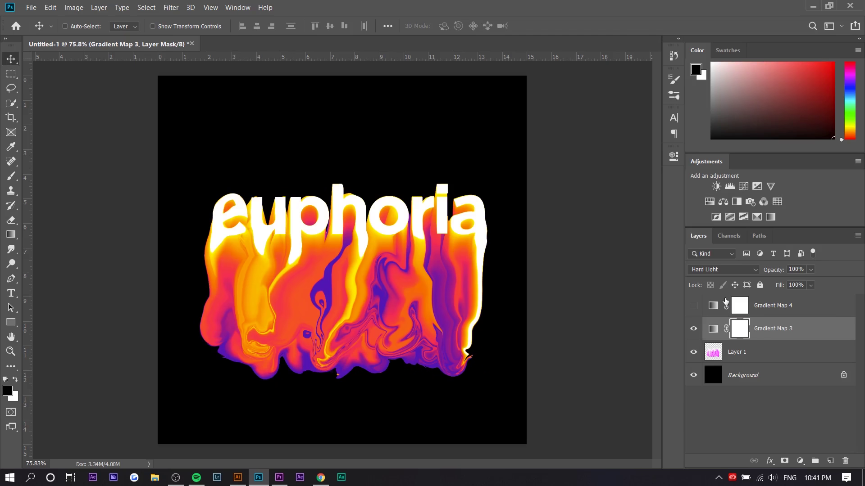
key("ctrl+z")
scroll(222, 305, "down", 3)
scroll(222, 305, "up", 3)
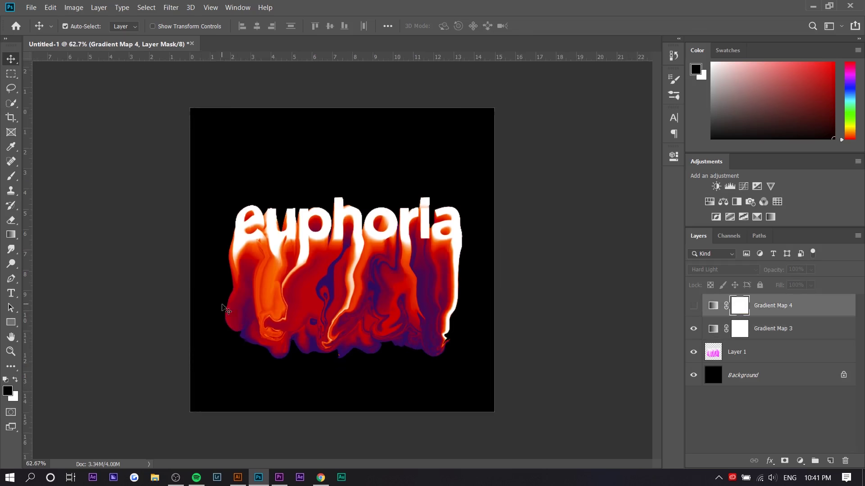
Add a Curves adjustment above the gradient maps and raise the RGB curve's midpoint slightly to brighten the lettering
left_click(743, 186)
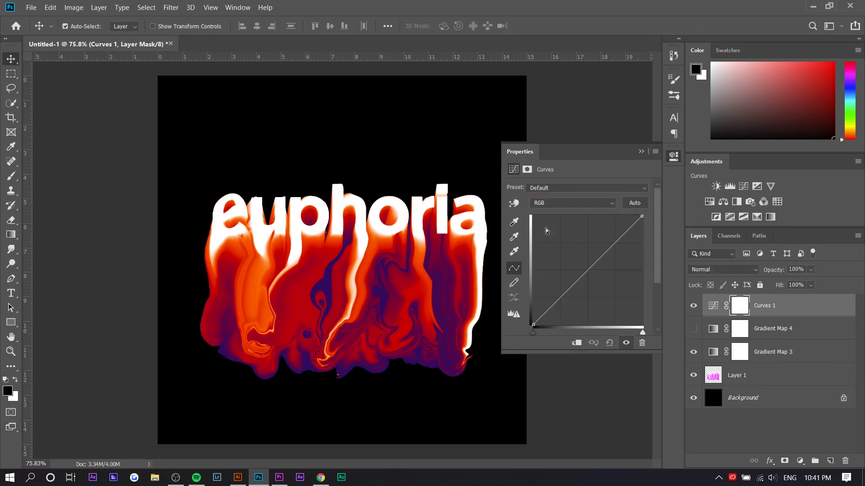
left_click_drag(590, 261, 586, 259)
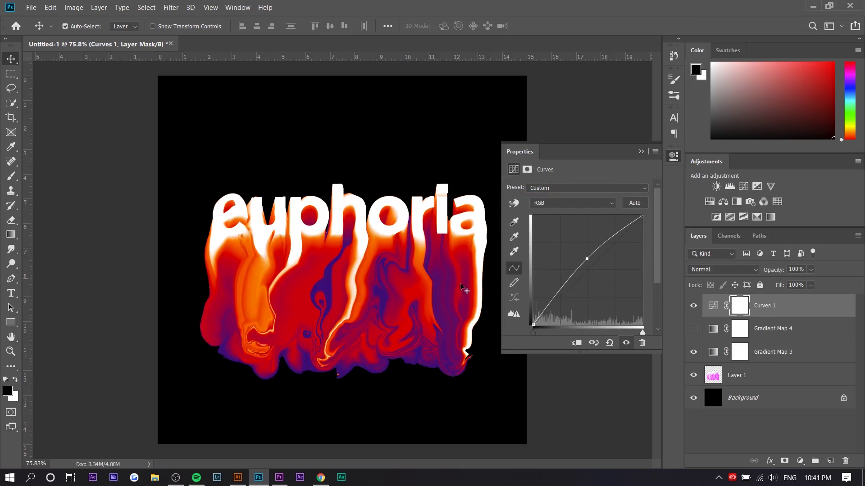
left_click(640, 152)
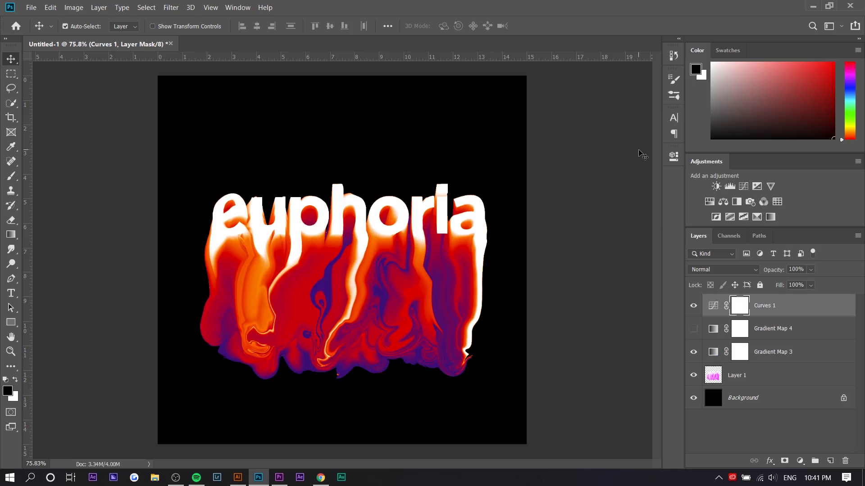